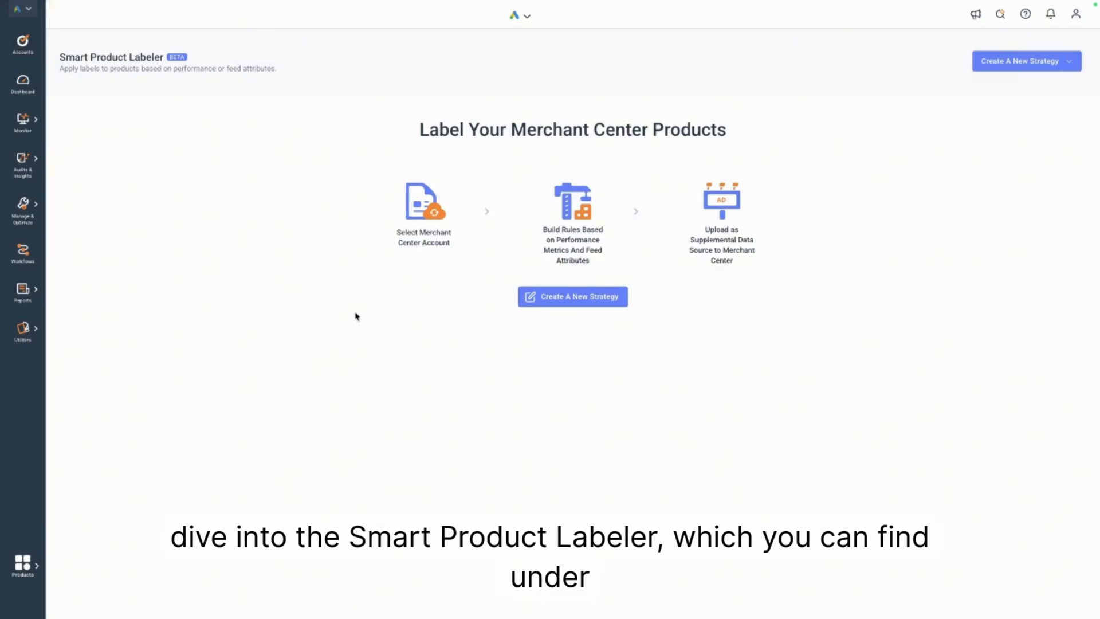
Open the Smart Product Labeler from the Shopping & PMax Retail tools and start a new labeling strategy.
left_click(35, 219)
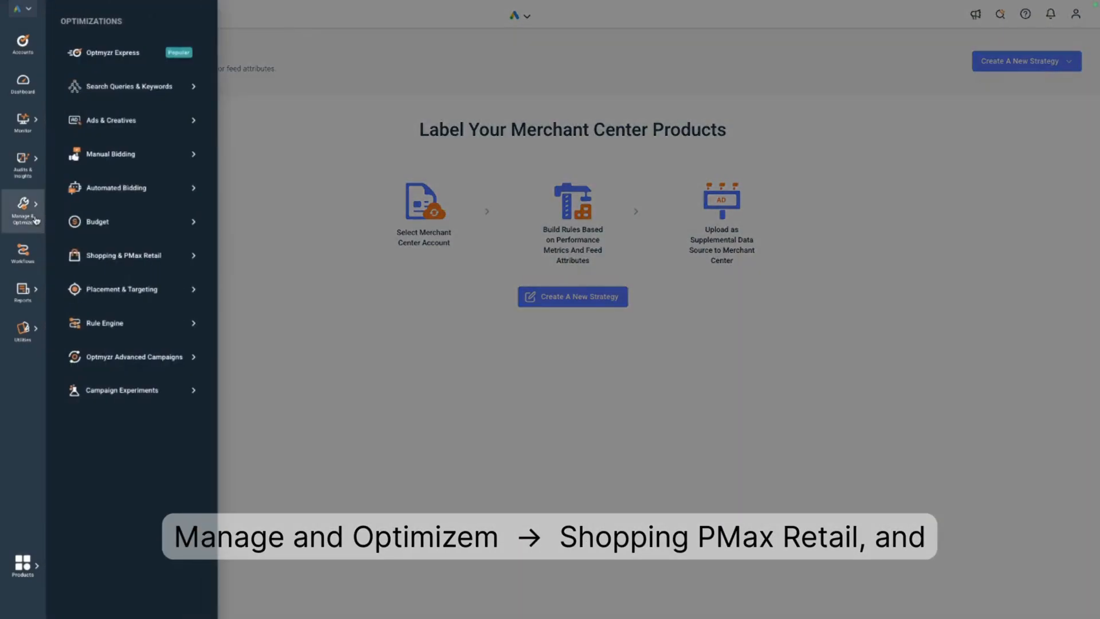
left_click(108, 250)
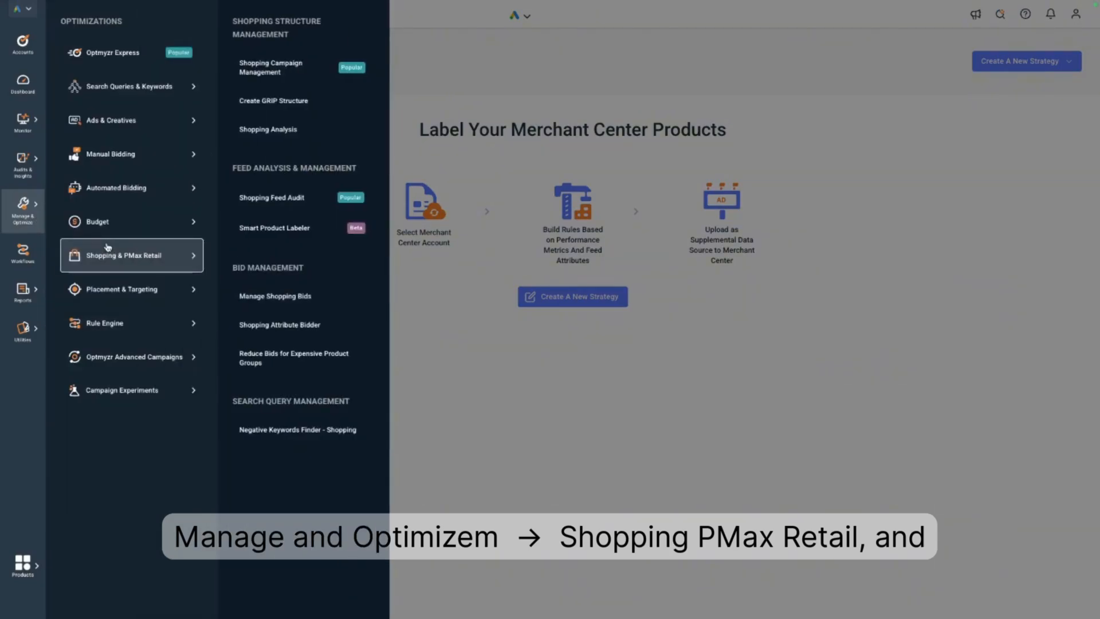
left_click(274, 227)
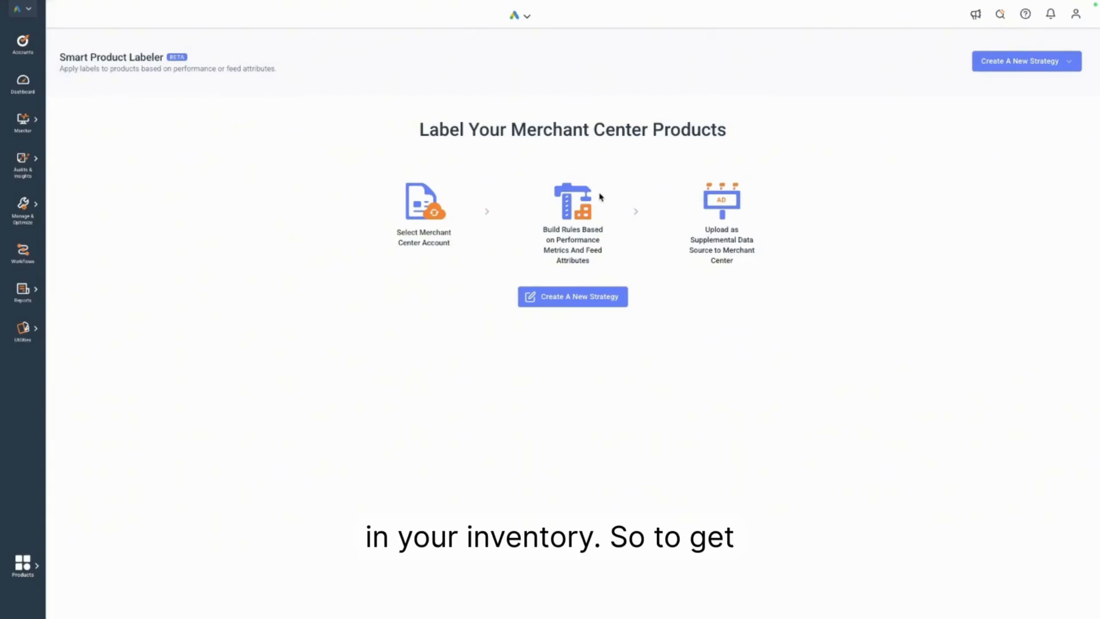
left_click(570, 298)
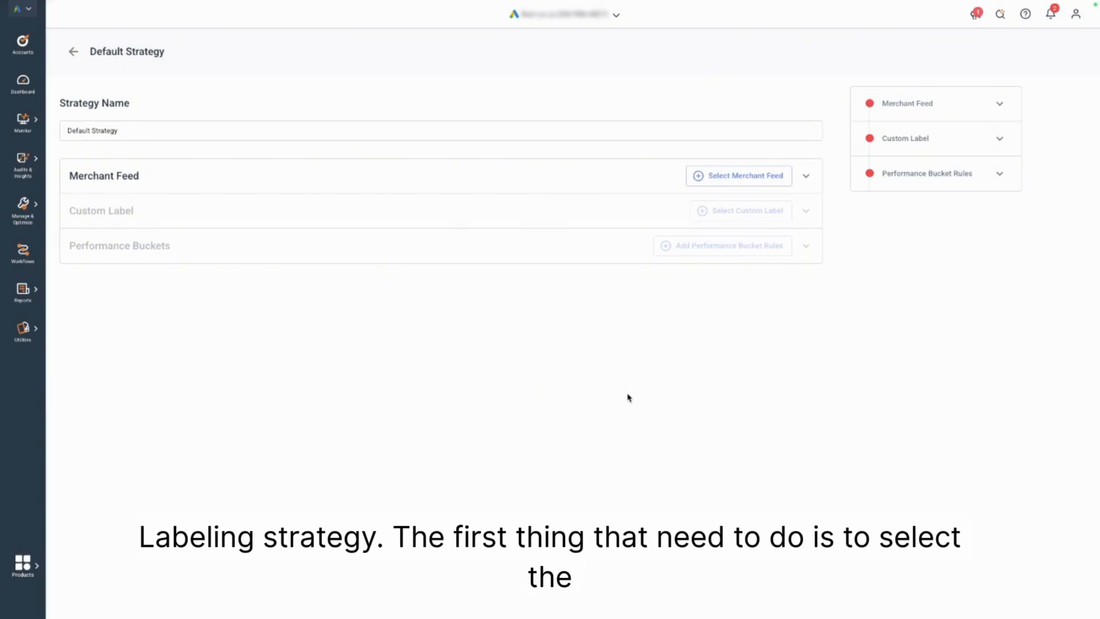
Select Growflow as the strategy's merchant feed and save the selection.
left_click(717, 175)
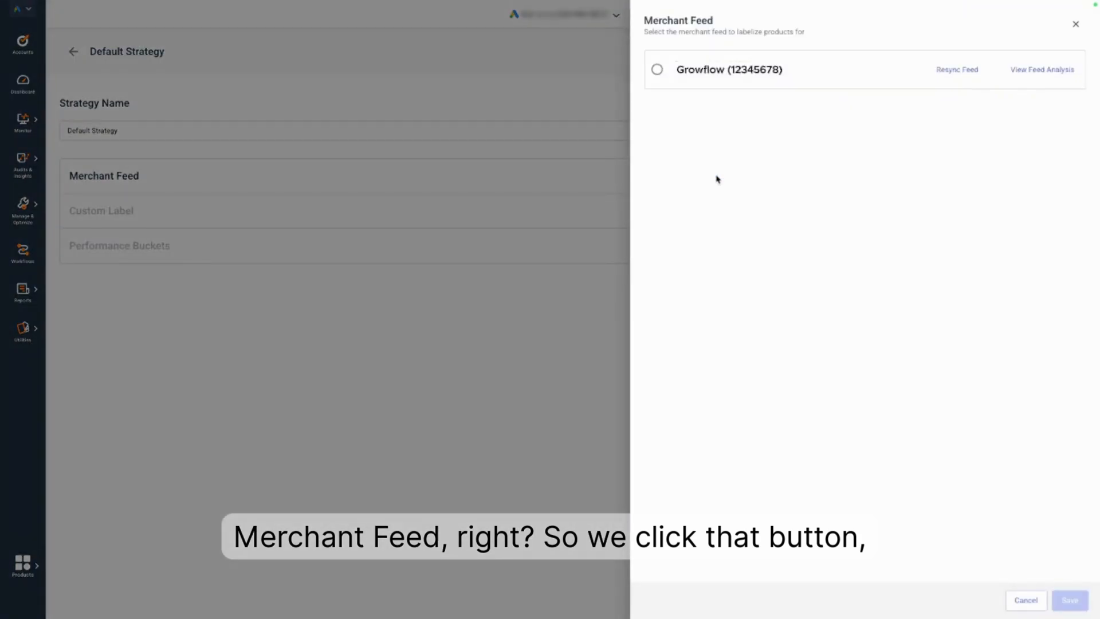
left_click(658, 70)
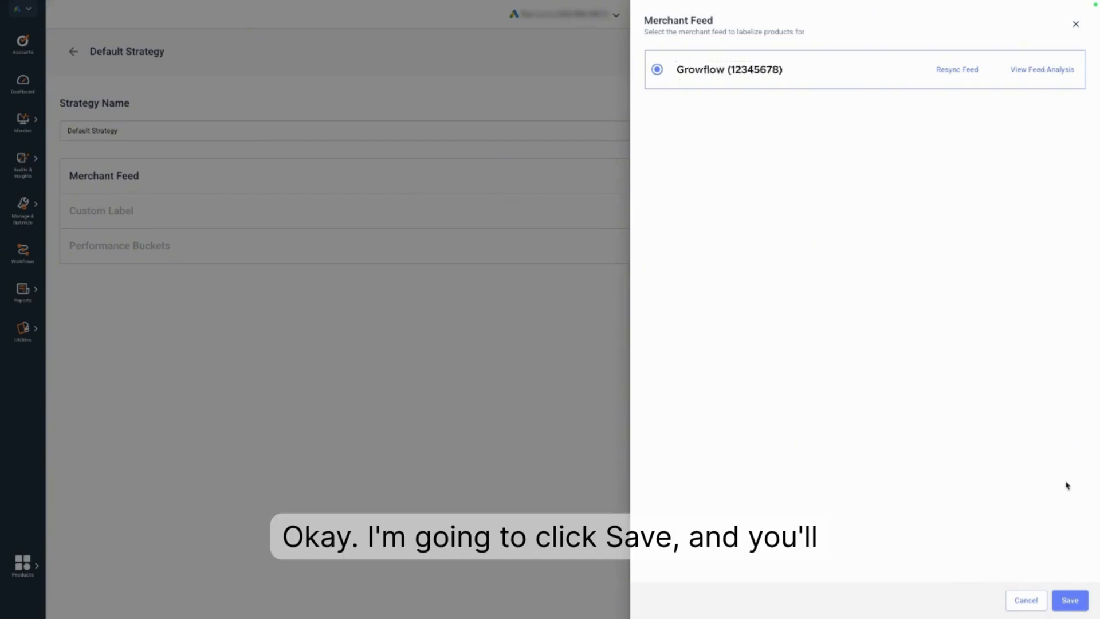
left_click(1064, 599)
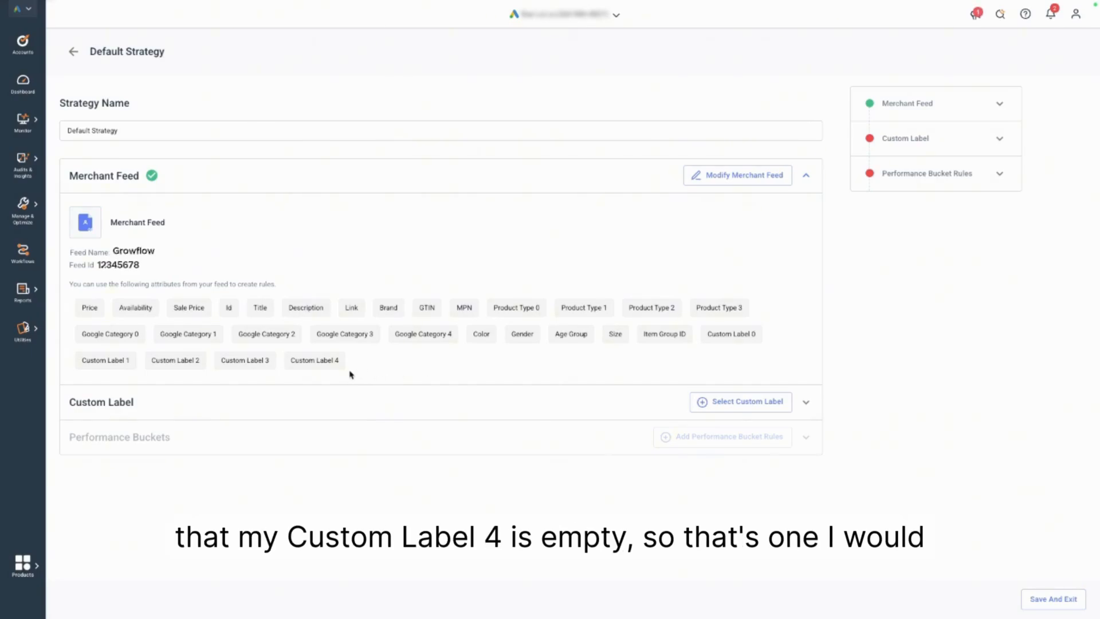
Choose Custom Label 4 as the label the strategy writes to and save the choice.
left_click(731, 408)
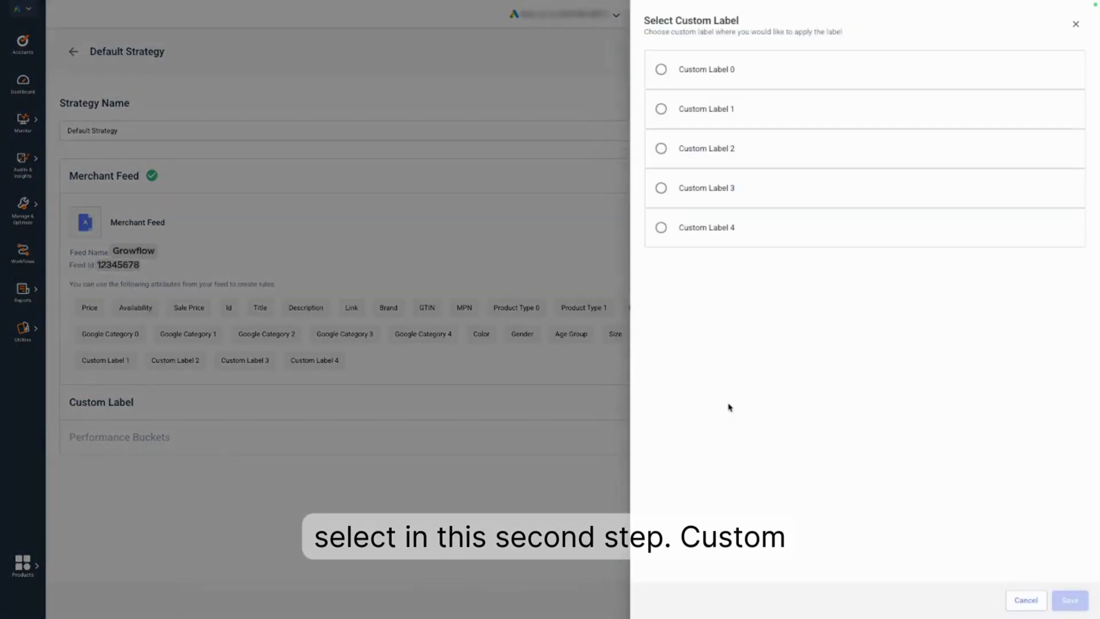
left_click(690, 225)
left_click(1069, 600)
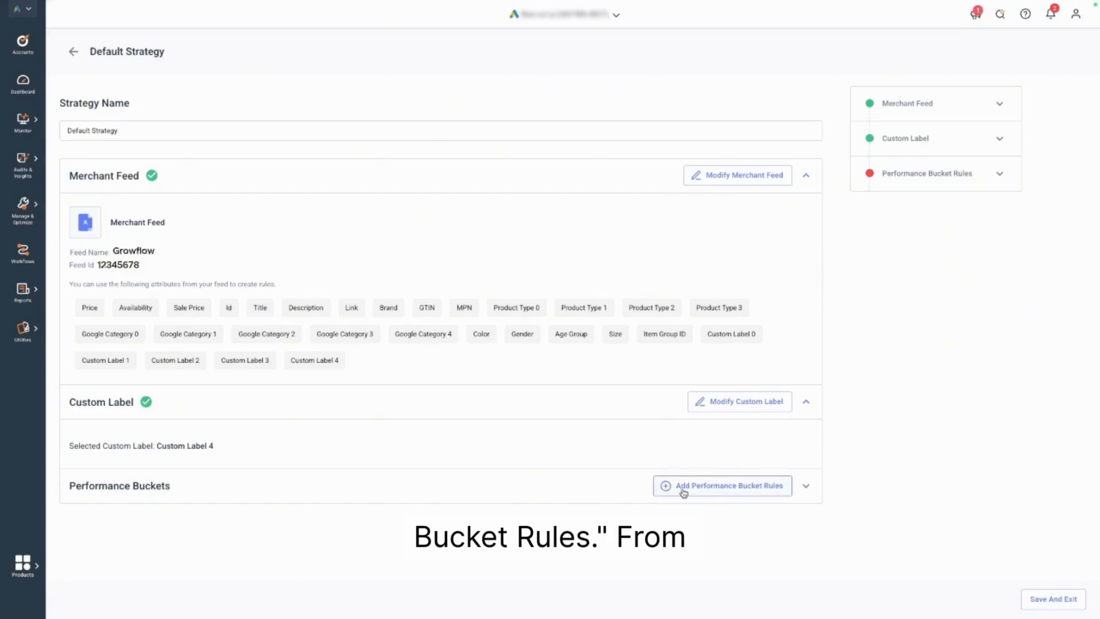
Start defining the performance bucket rules and enable the catch-all bucket below the preset buckets.
left_click(720, 492)
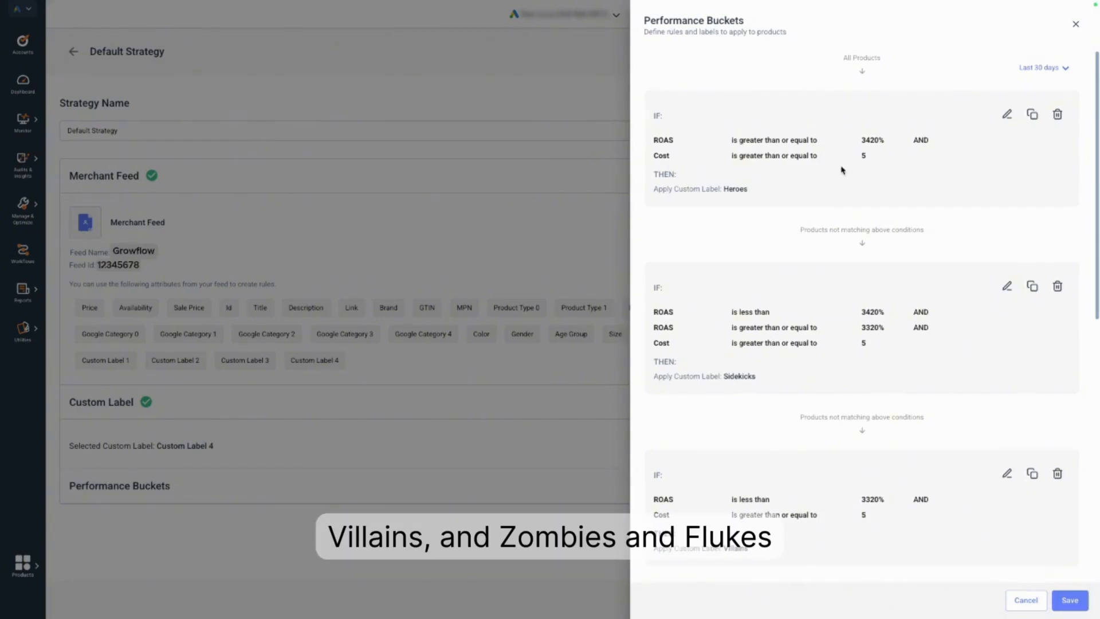
scroll(842, 168, "down", 4)
scroll(842, 169, "down", 4)
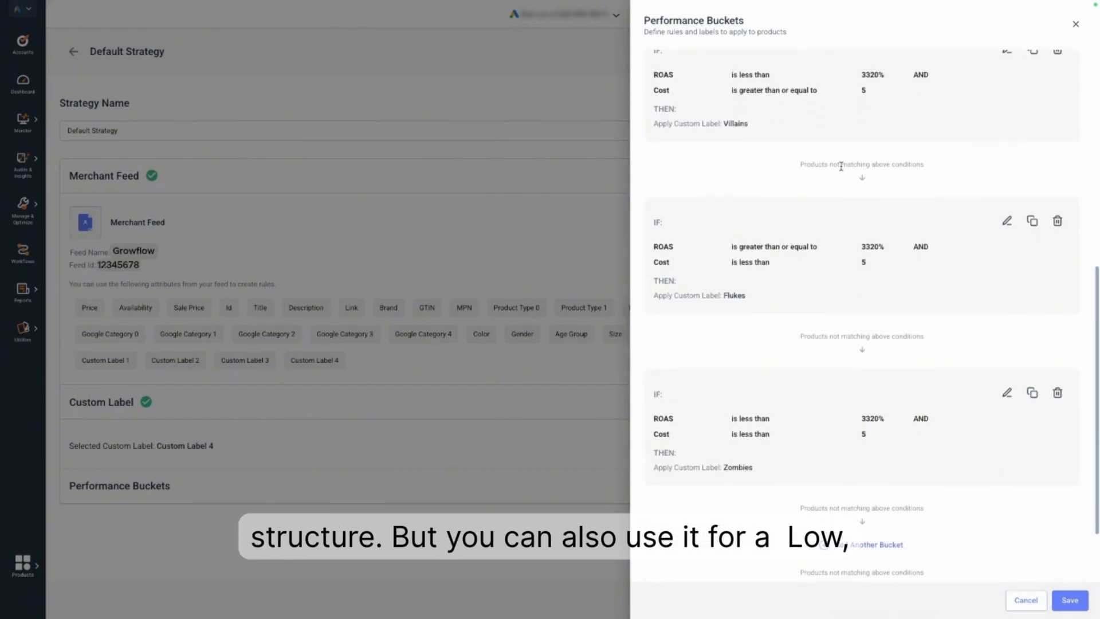
scroll(842, 167, "down", 2)
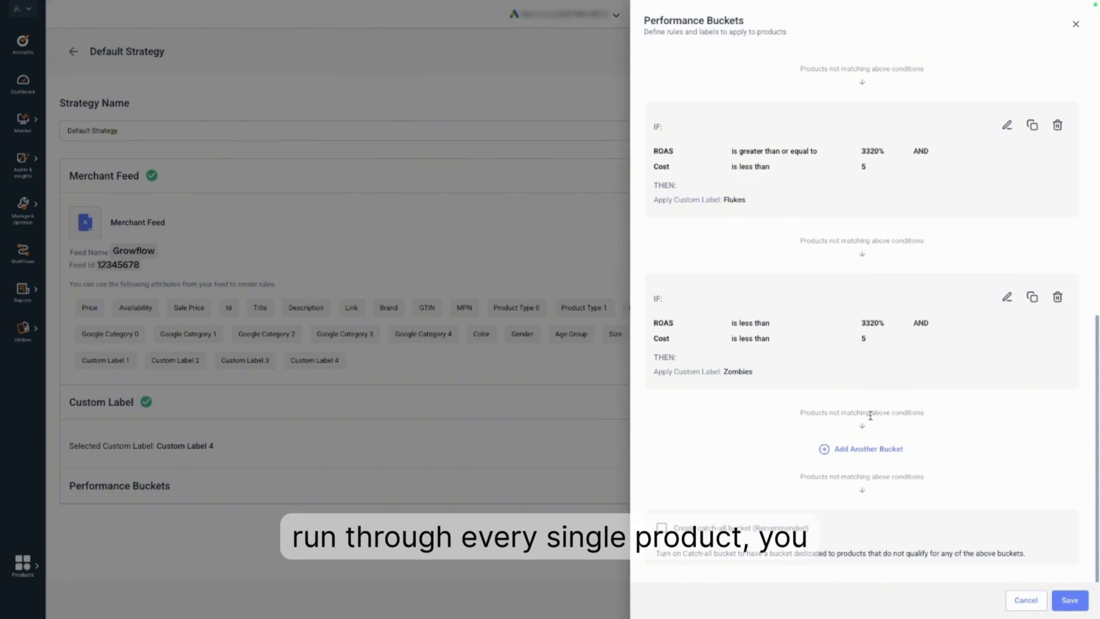
left_click(775, 530)
scroll(774, 527, "down", 1)
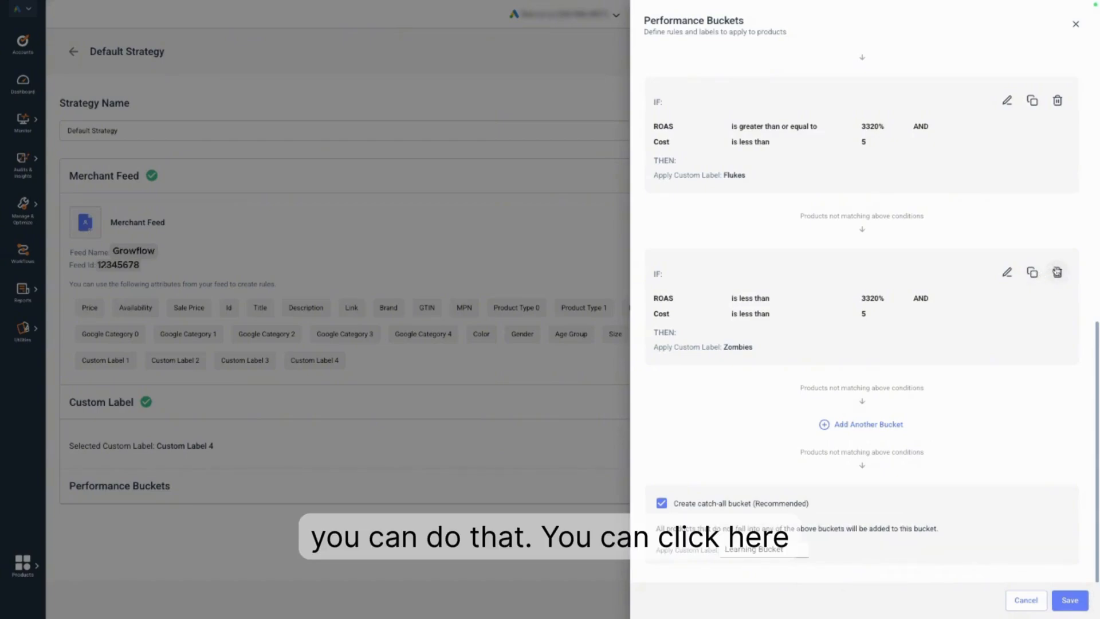
Delete the Zombies and Flukes buckets from the performance bucket rules.
left_click(1057, 272)
left_click(1058, 273)
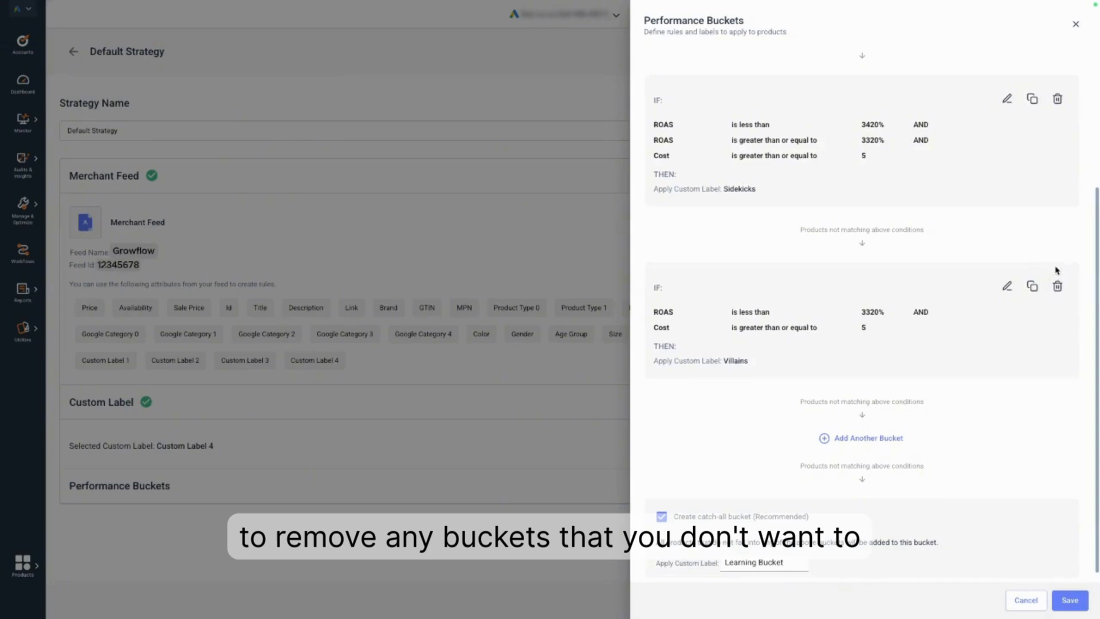
Edit the first bucket, Heroes, and change its applied custom label to "low roas".
scroll(1058, 271, "up", 2)
scroll(1057, 271, "up", 2)
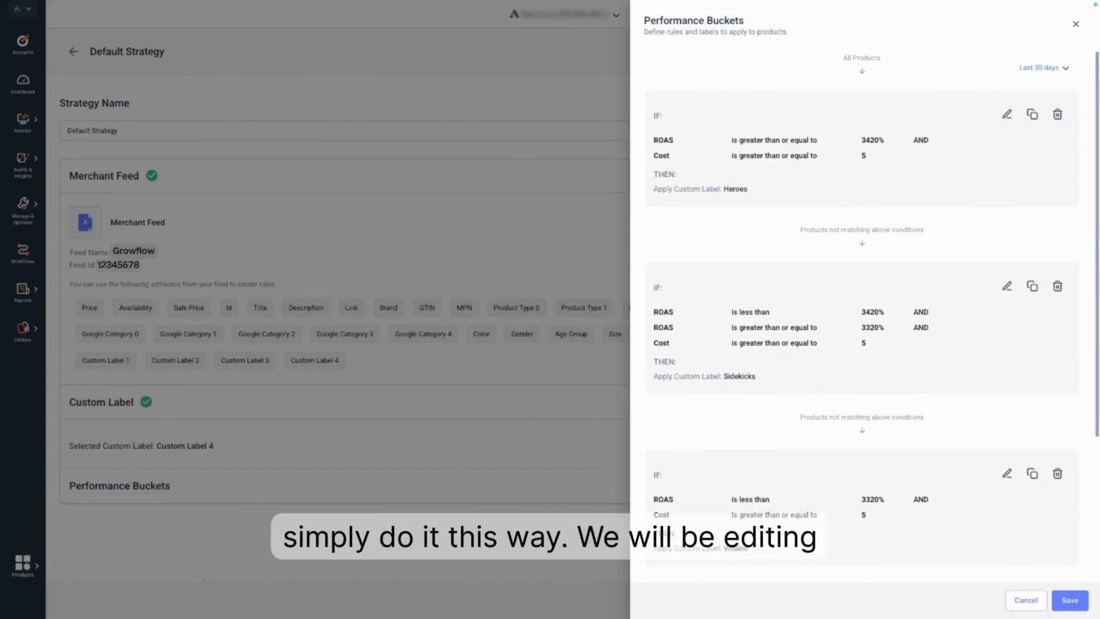
left_click(1006, 117)
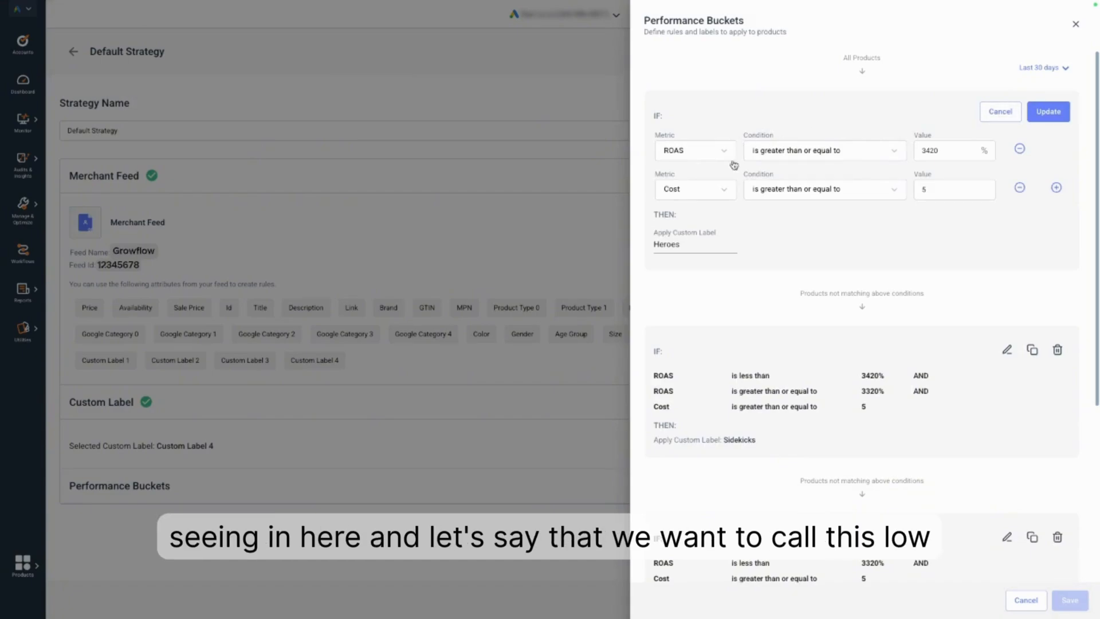
double_click(692, 245)
type("low roas")
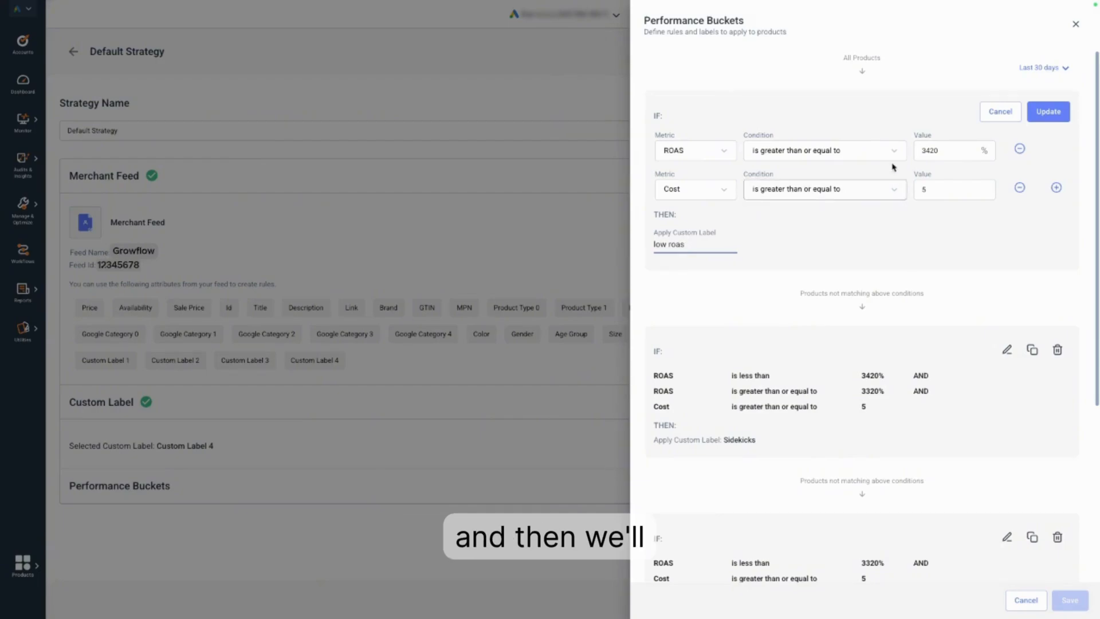
Set the first bucket's ROAS condition to is greater than 0%.
left_click_drag(944, 150, 916, 145)
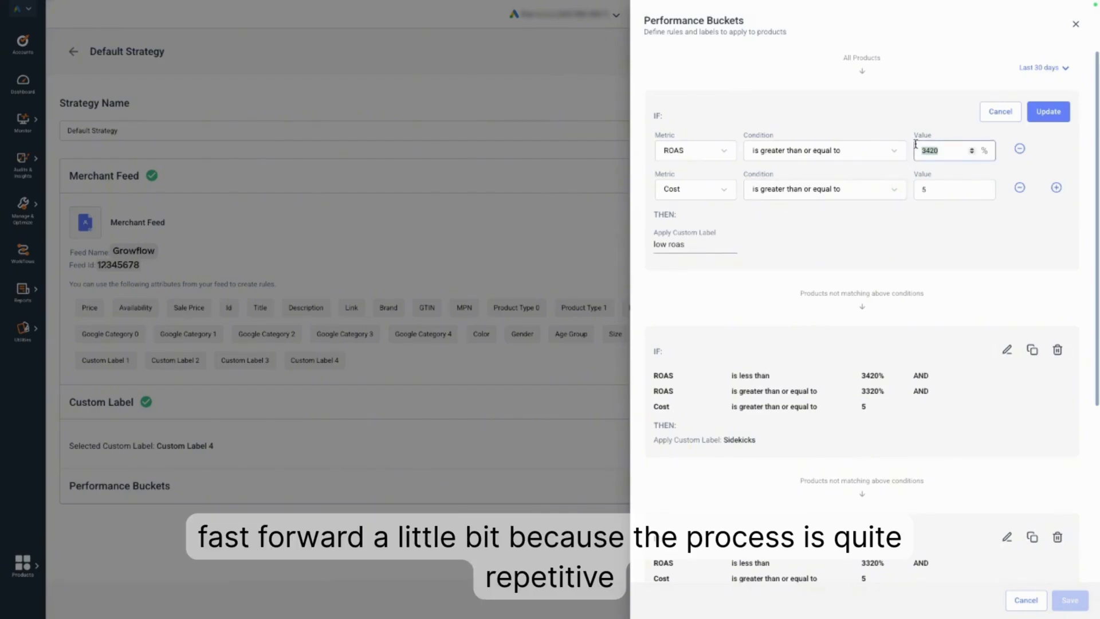
type("0")
left_click(825, 151)
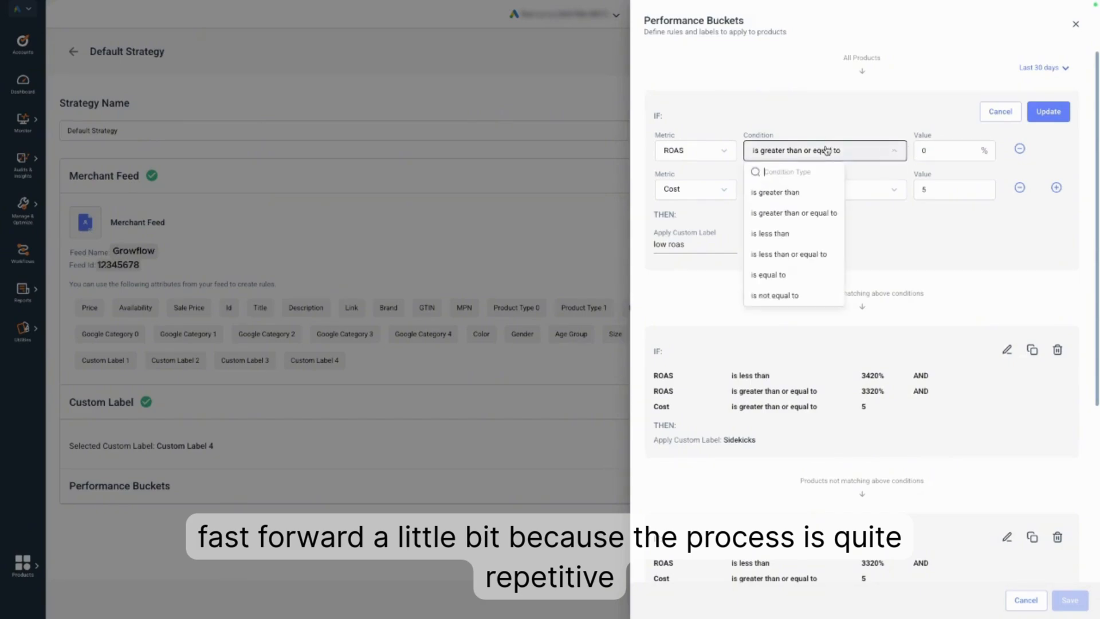
left_click(813, 197)
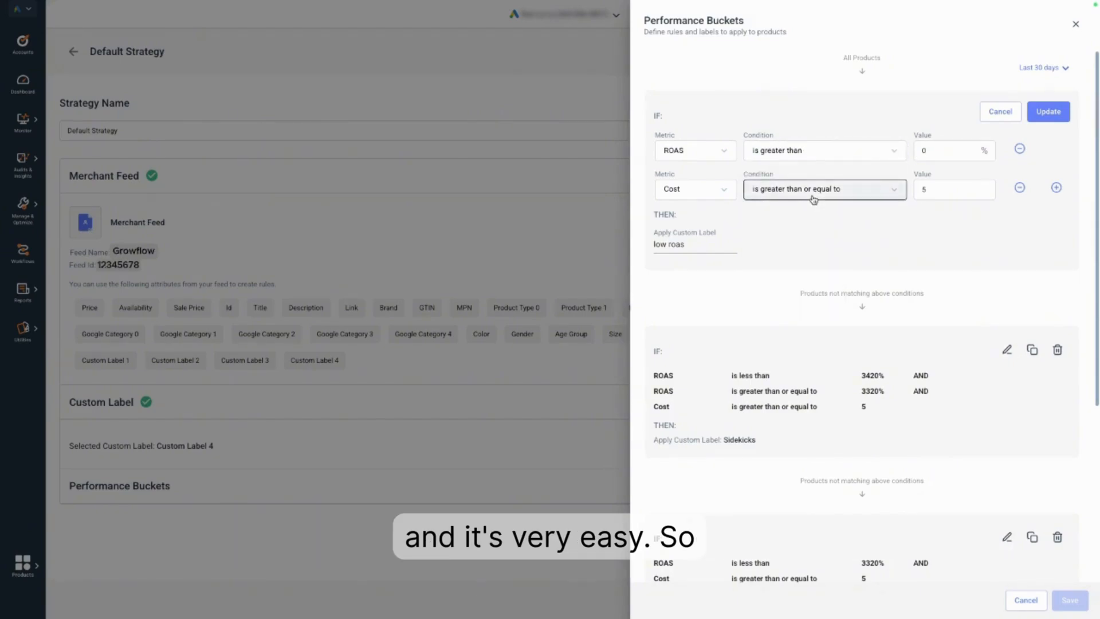
Change the first bucket's Cost condition to ROAS is less than or equal to 1200%.
left_click(709, 193)
mouse_move(699, 213)
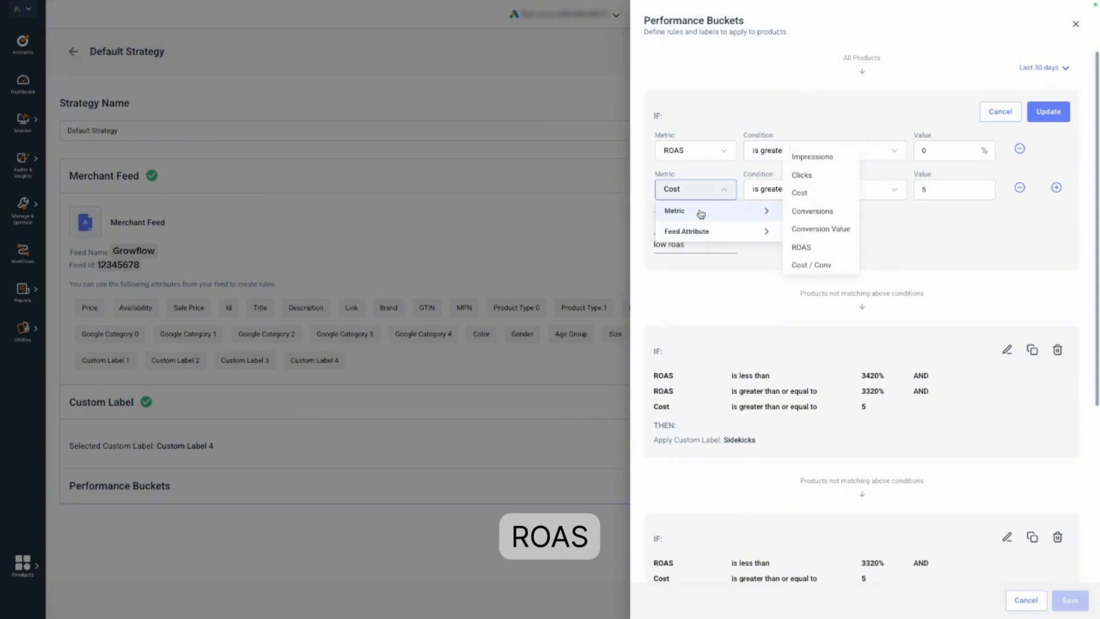
left_click(816, 248)
left_click(826, 191)
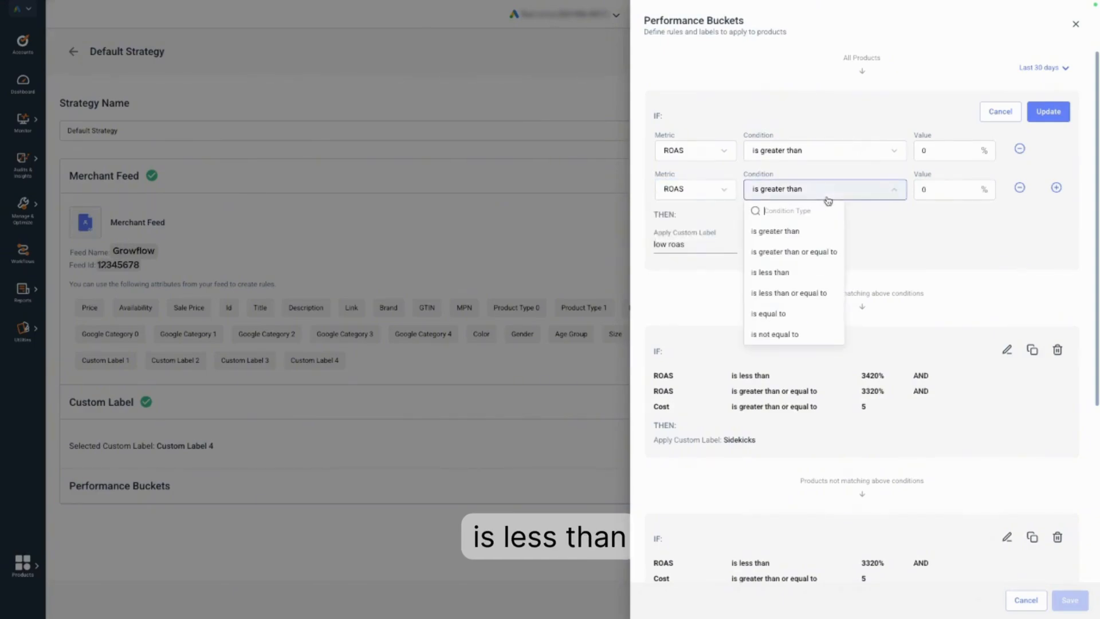
left_click(806, 292)
left_click(938, 192)
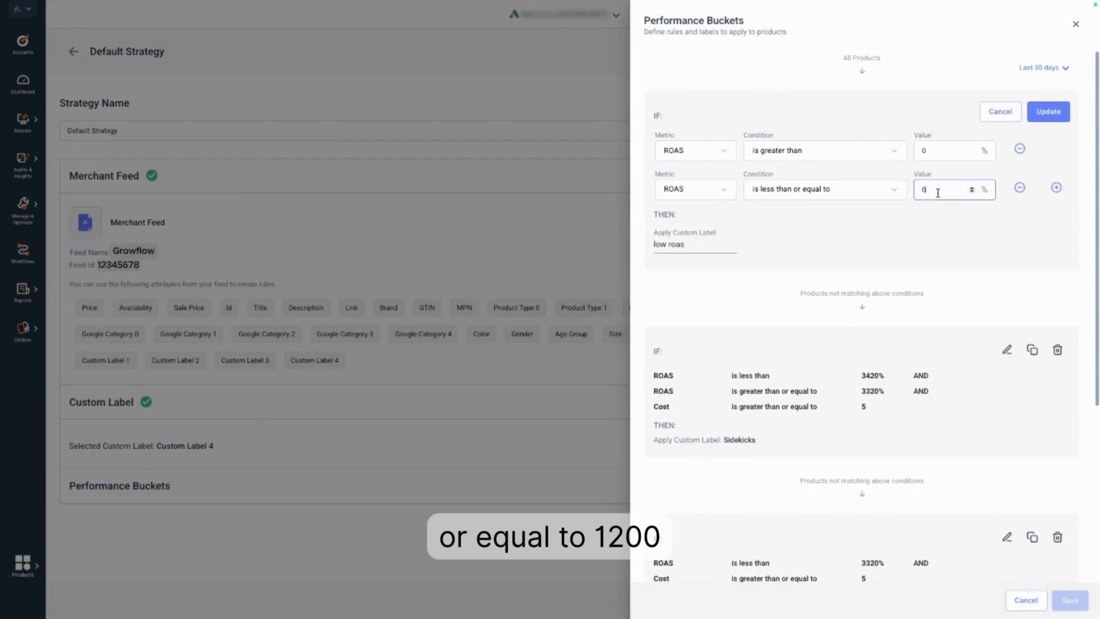
key("BackSpace")
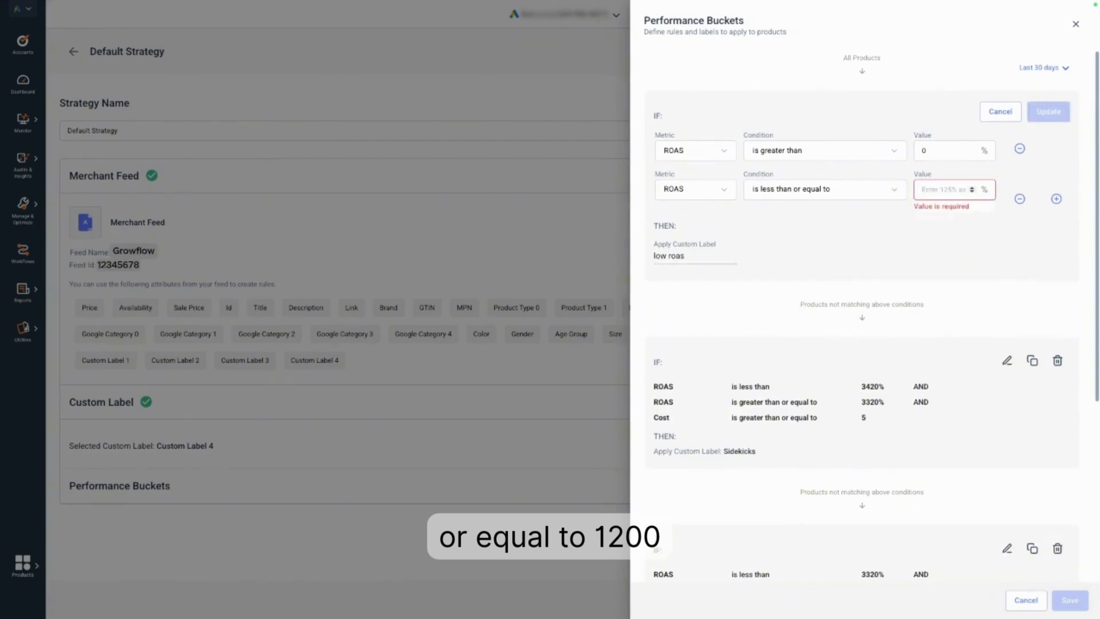
type("12")
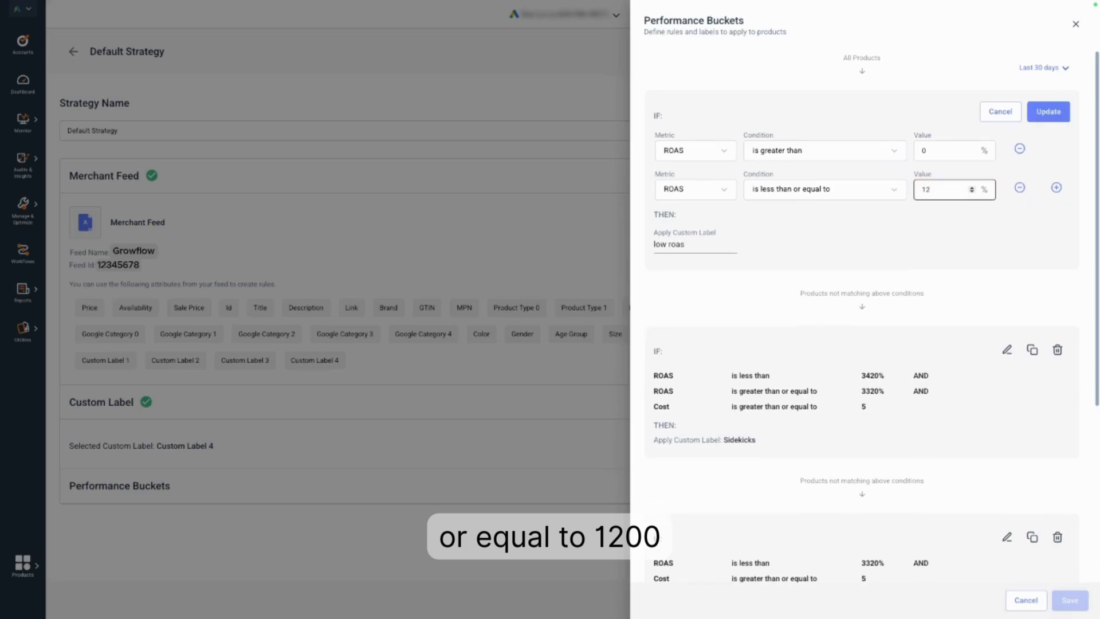
type("00")
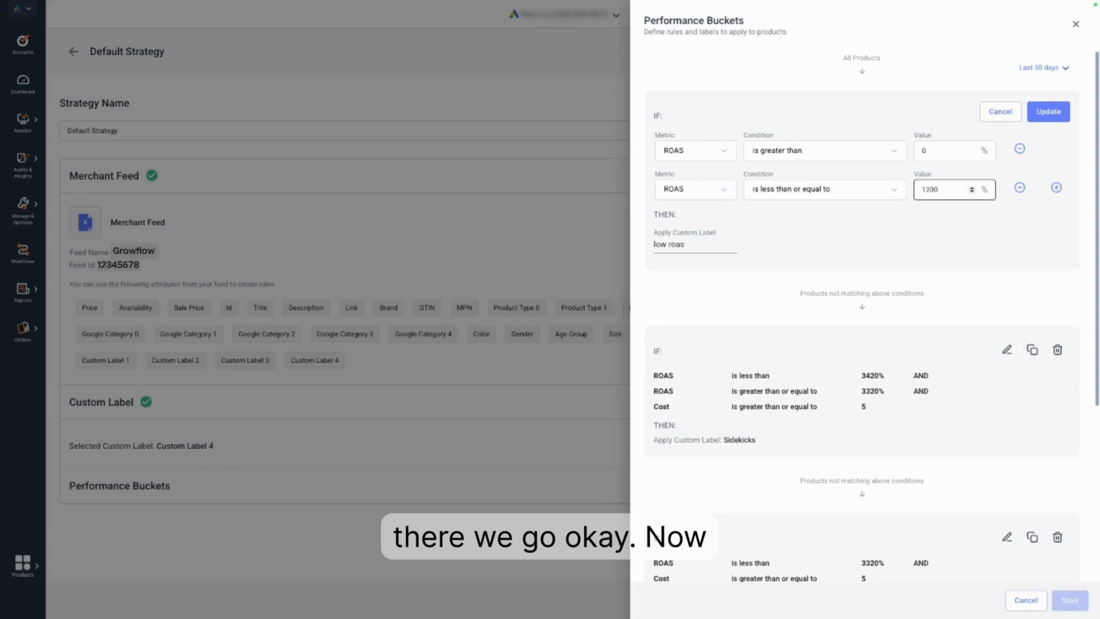
Add a third condition, Conversions is greater than or equal to 1, to the low roas bucket and update the bucket.
left_click(1057, 189)
left_click(720, 228)
mouse_move(713, 247)
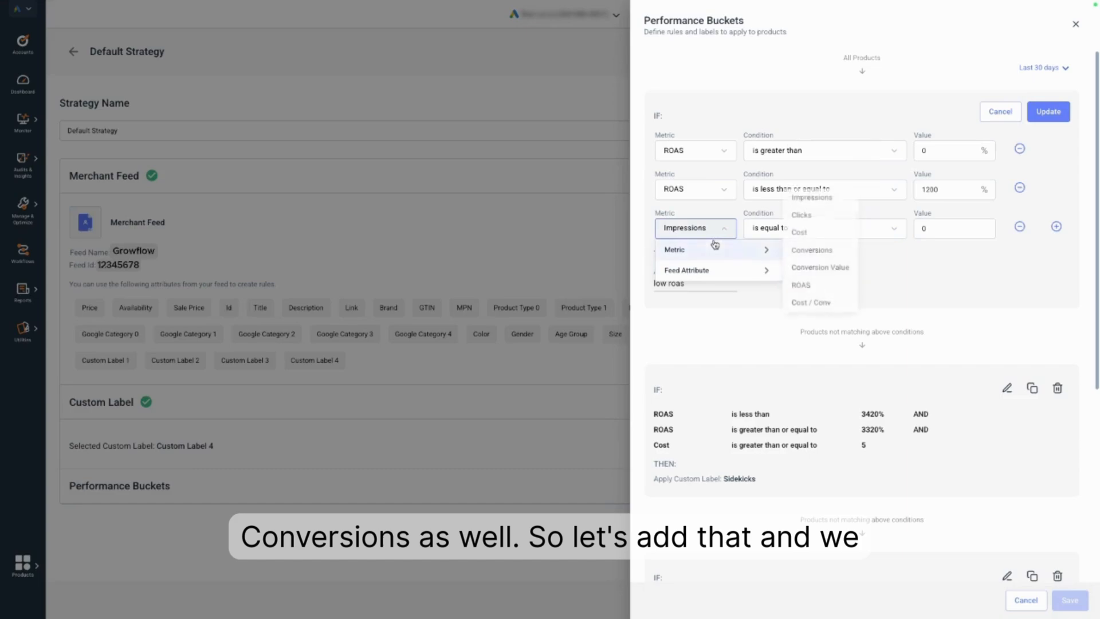
left_click(808, 251)
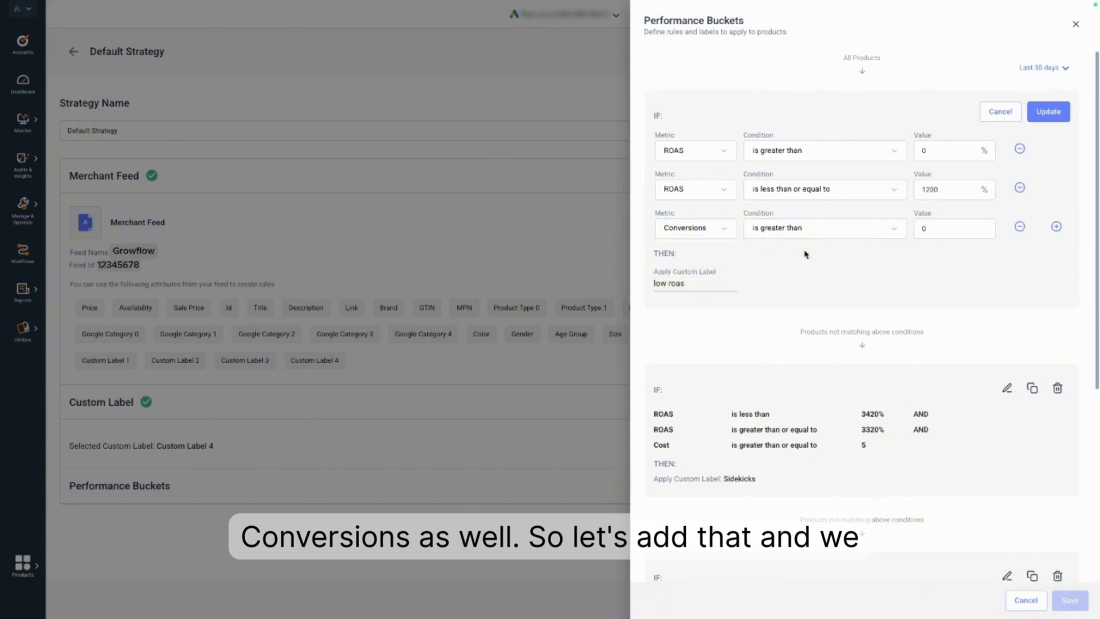
left_click(813, 228)
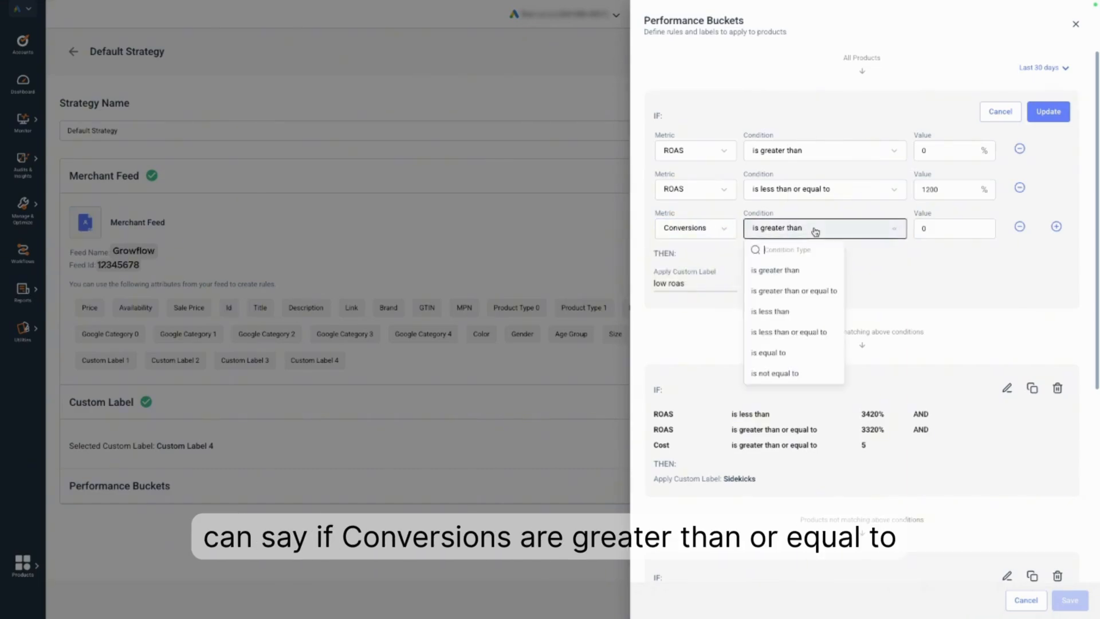
left_click(803, 290)
left_click(930, 226)
key("BackSpace")
type("1")
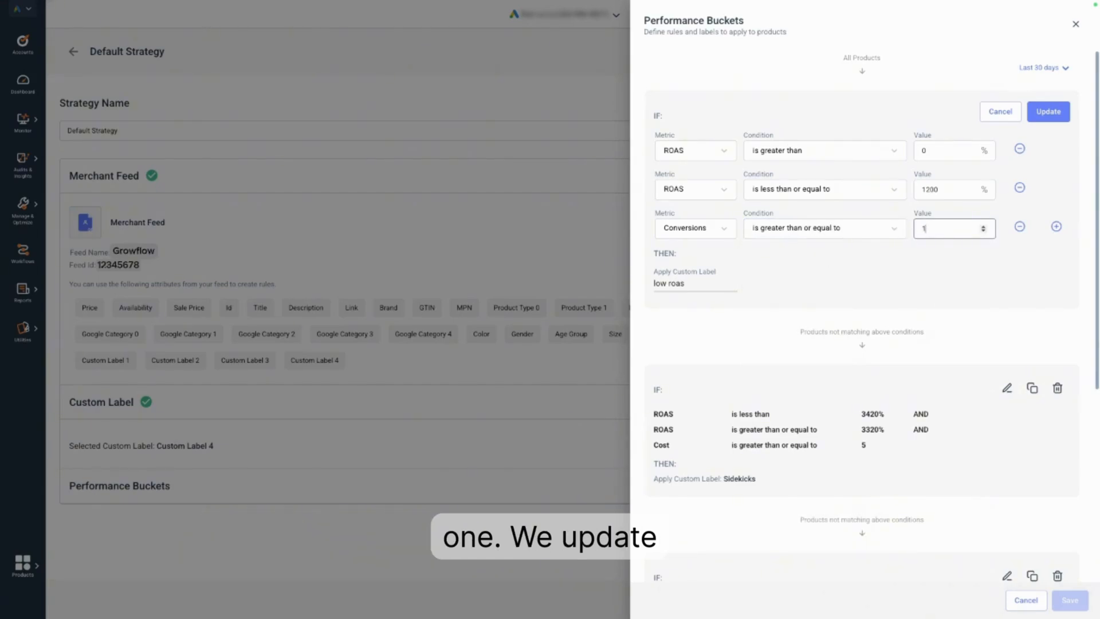
left_click(928, 269)
left_click(1049, 112)
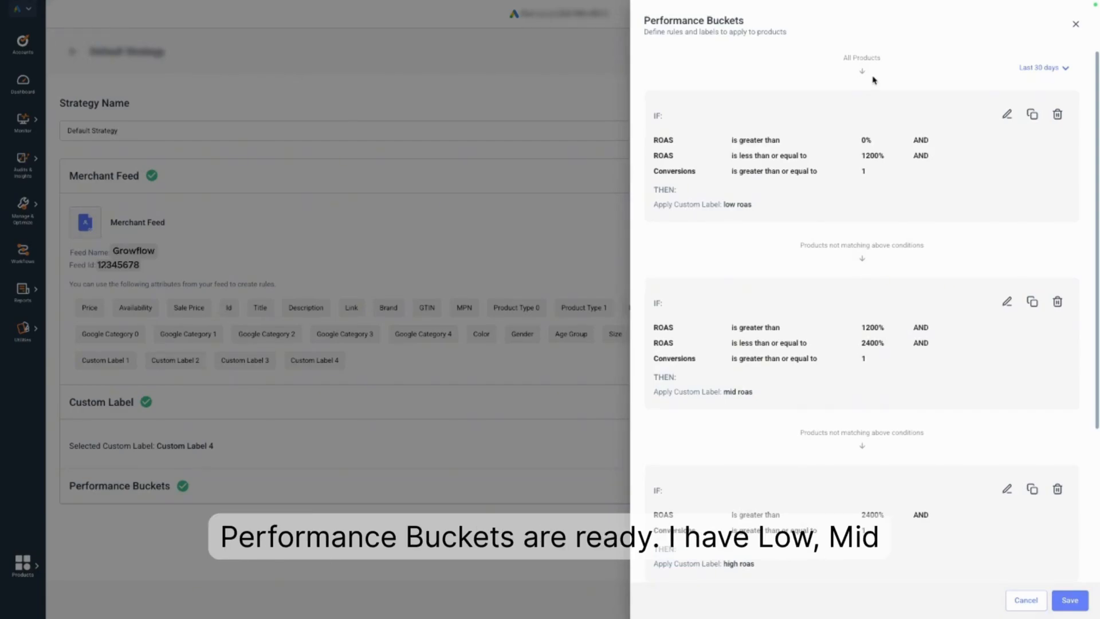
Review and save the performance buckets, and save the strategy with a preview of the labeled products.
scroll(802, 359, "down", 3)
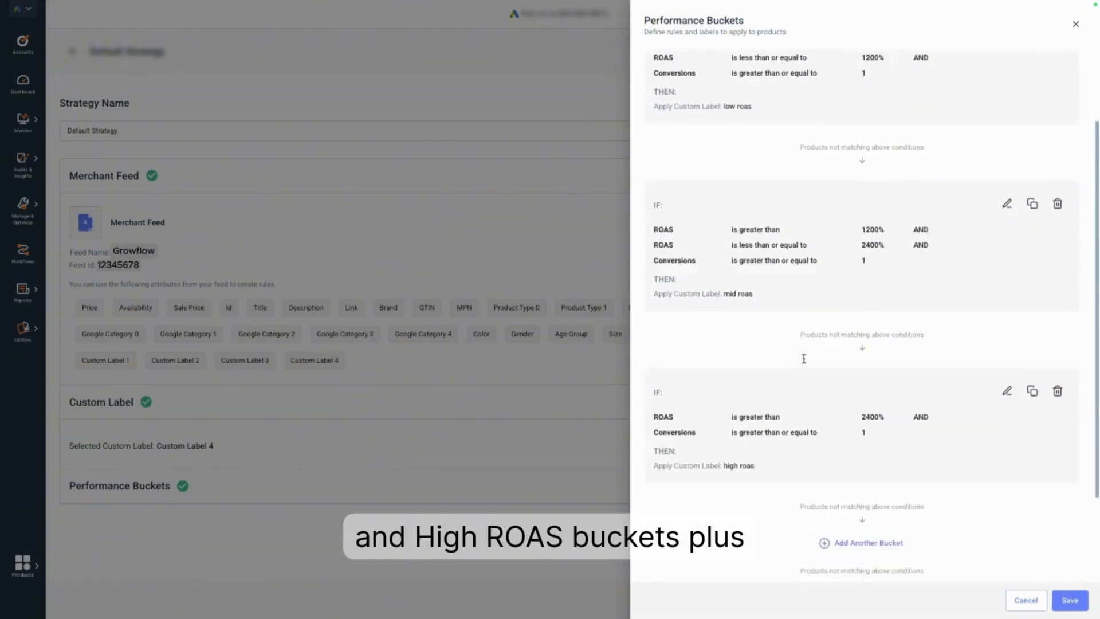
scroll(796, 392, "down", 2)
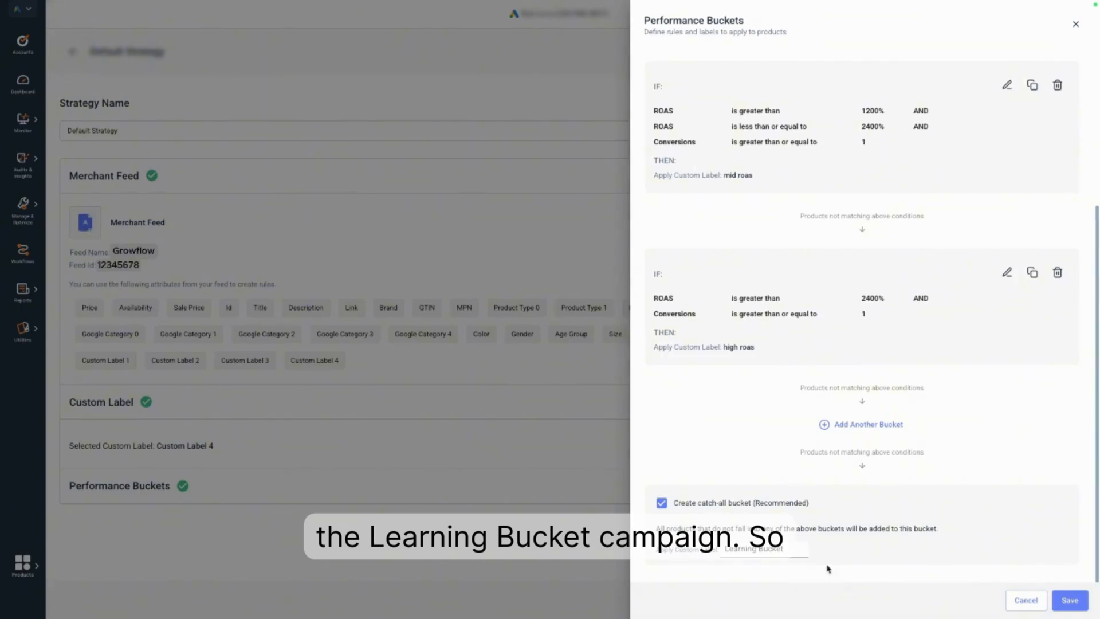
left_click(1071, 601)
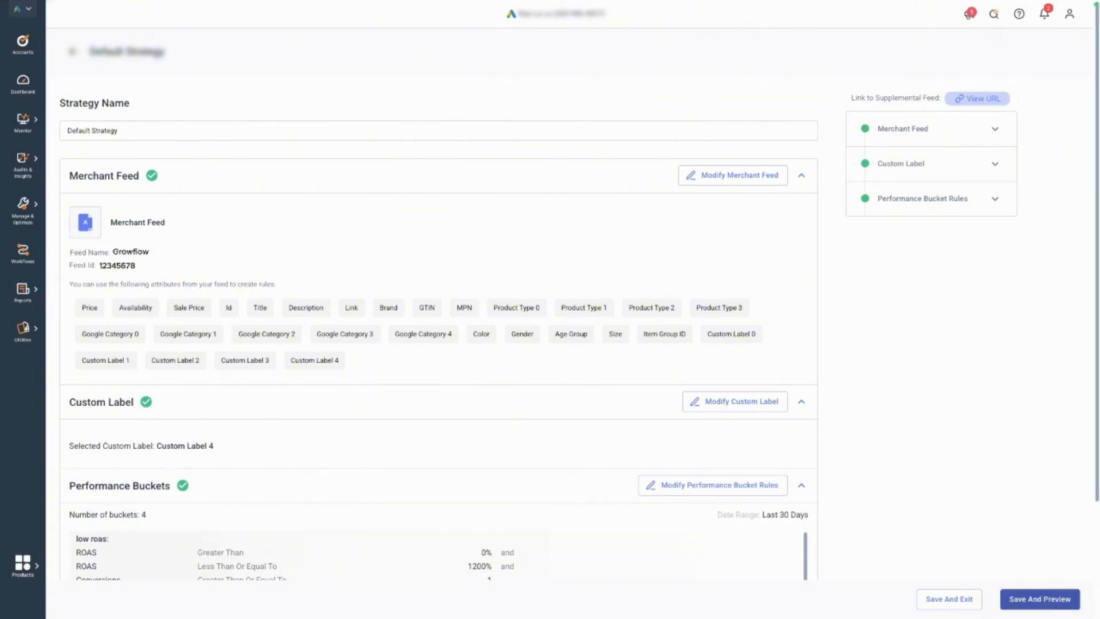
left_click(1048, 600)
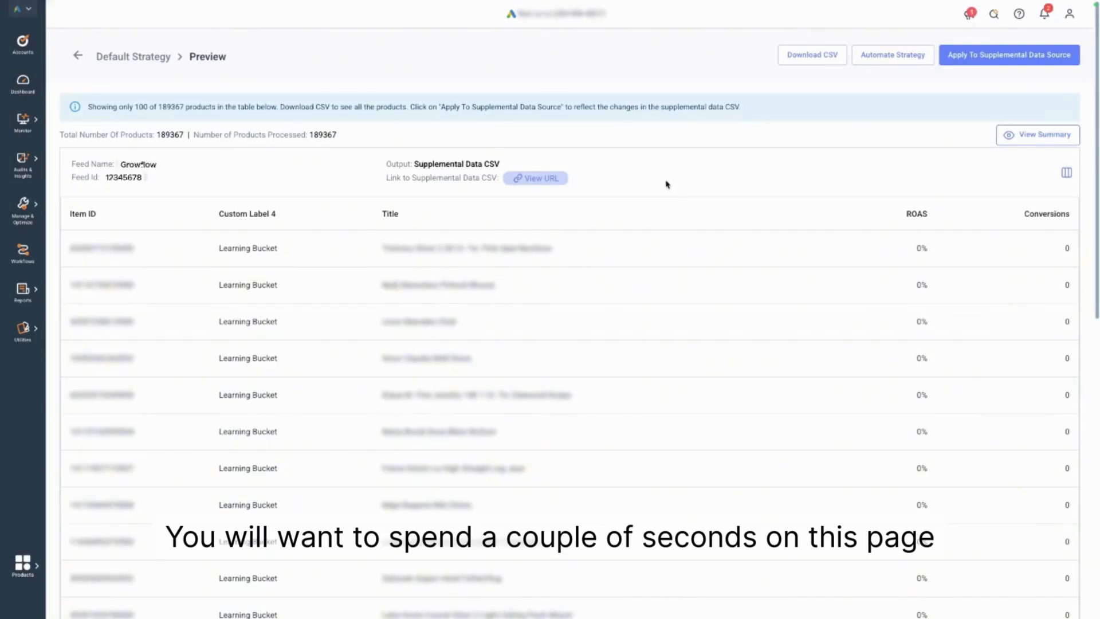
Review the performance bucket summary for the labeled products and the supplemental feed URL, closing each window after viewing.
left_click(1027, 140)
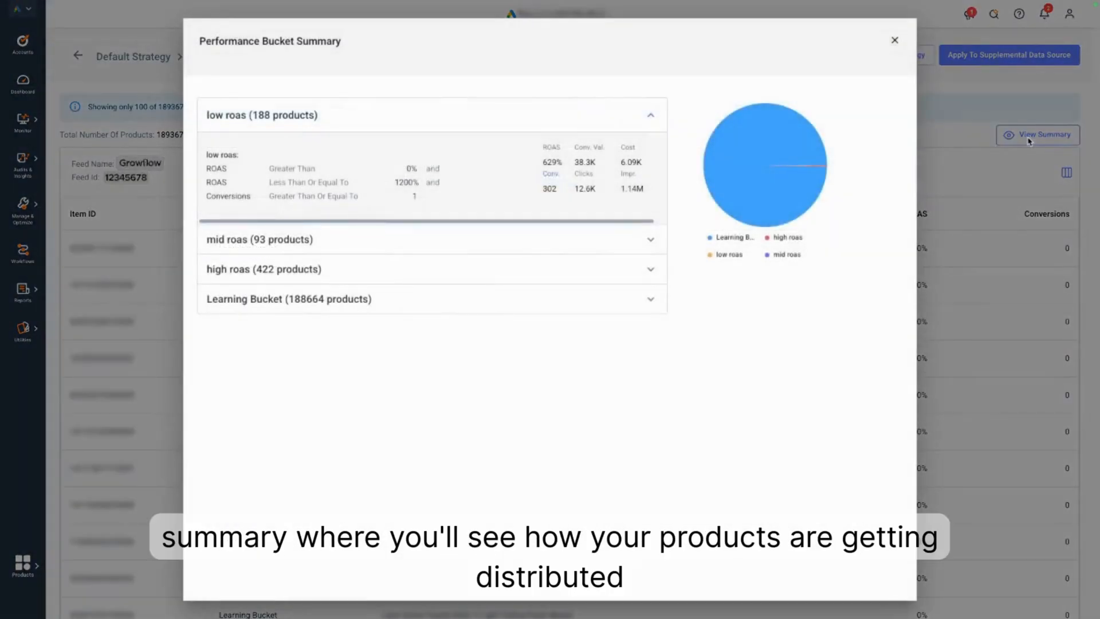
left_click(895, 41)
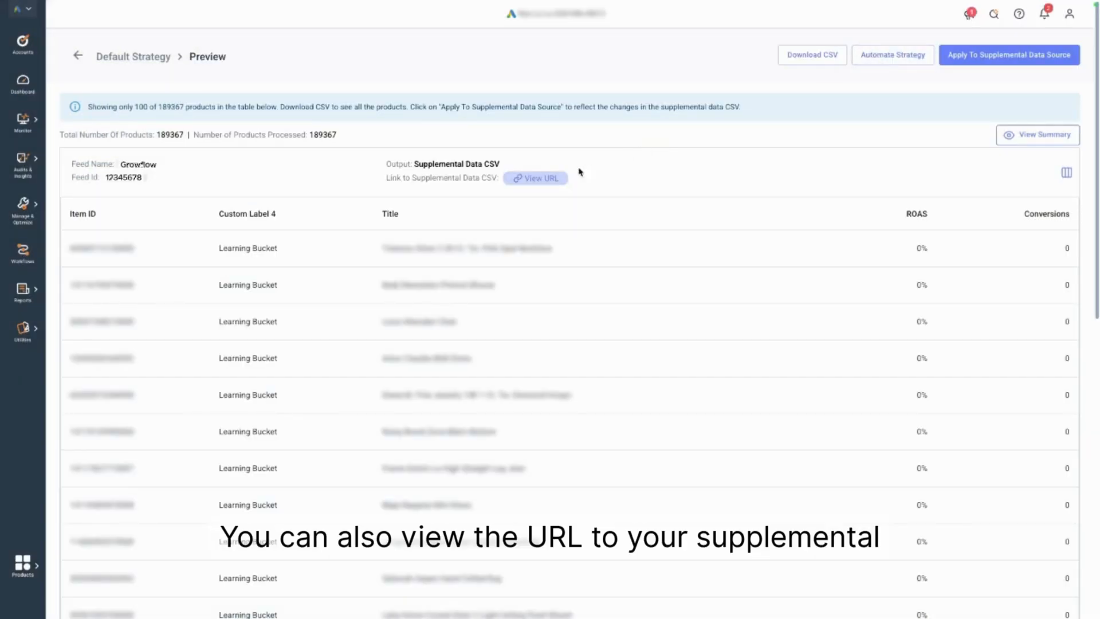
left_click(555, 180)
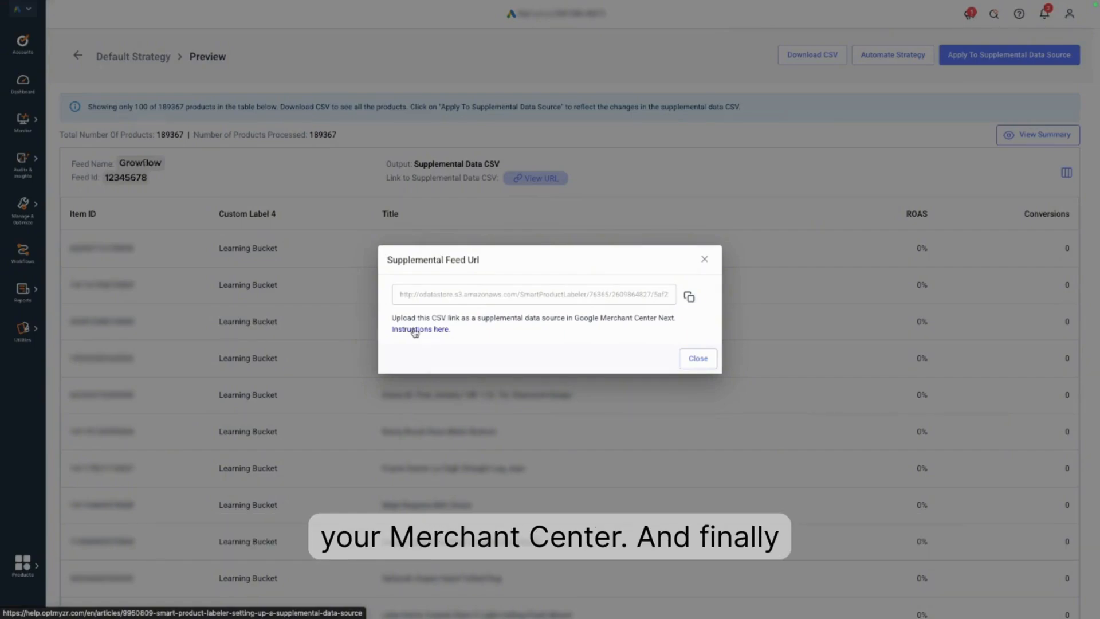
left_click(699, 359)
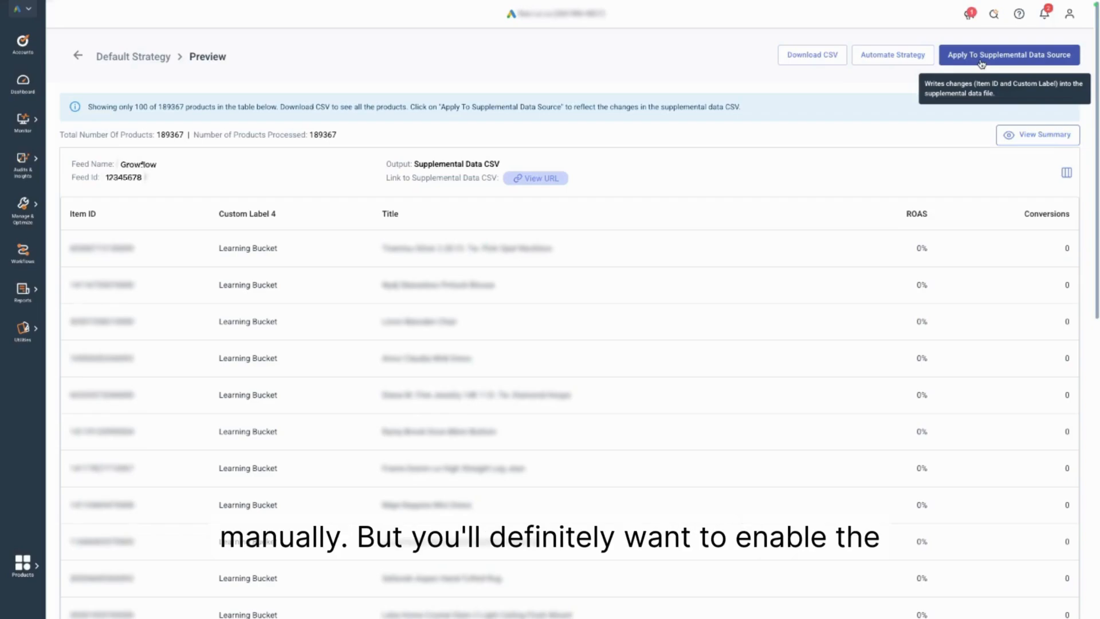
Update the strategy's automation so it is enabled with a Daily frequency and the 05:00 - 08:00 time slot.
left_click(915, 59)
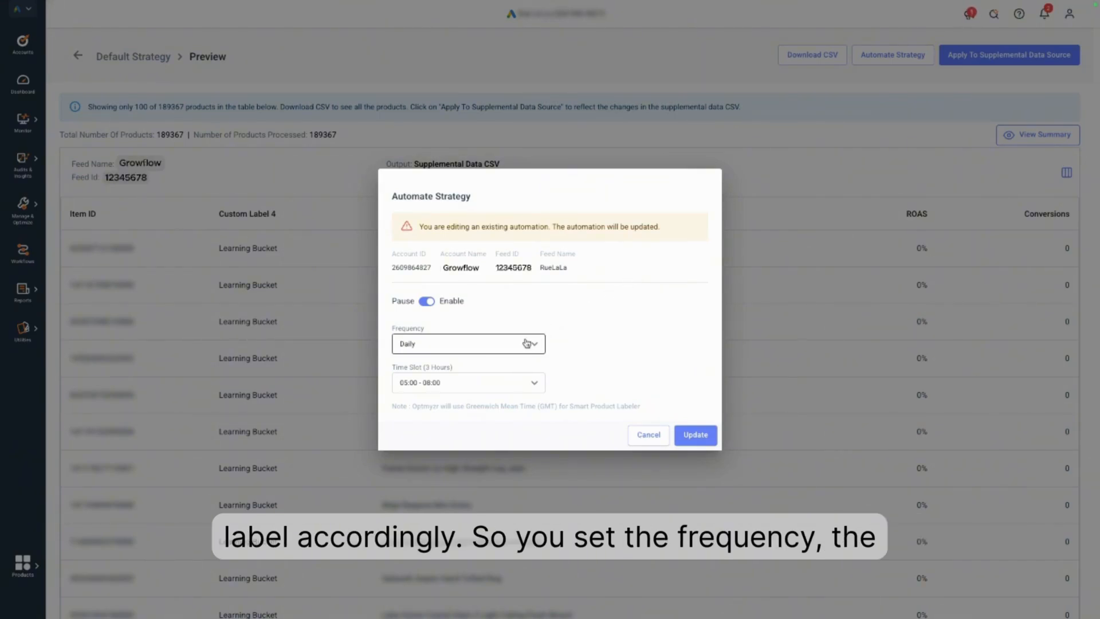
left_click(696, 435)
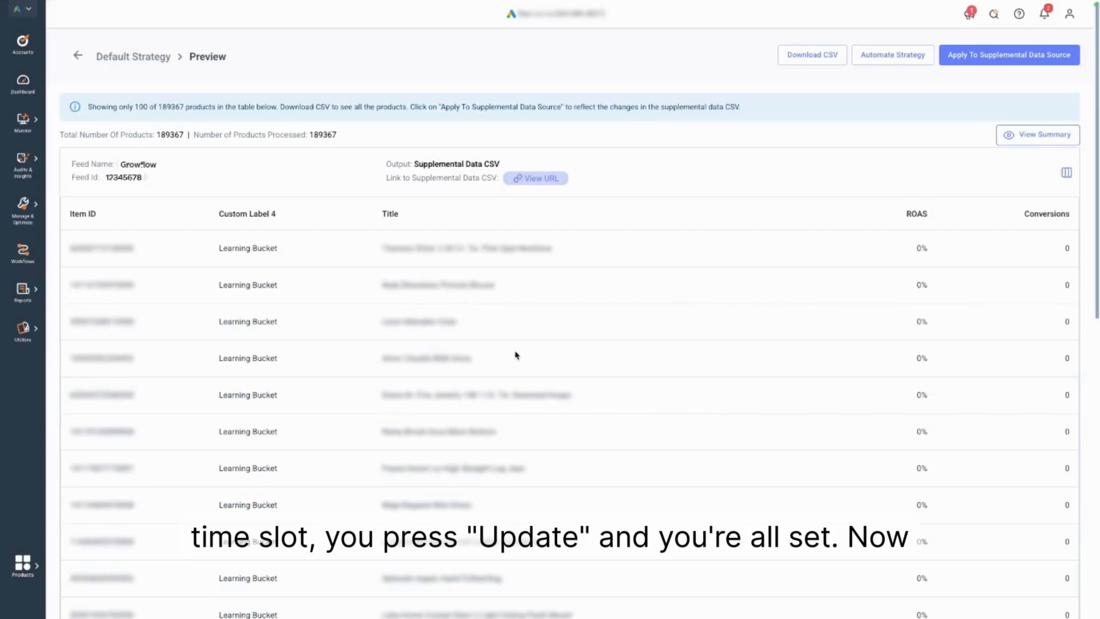
Go to Shopping Campaign Management under Shopping & PMax Retail and start creating a new campaign.
left_click(31, 224)
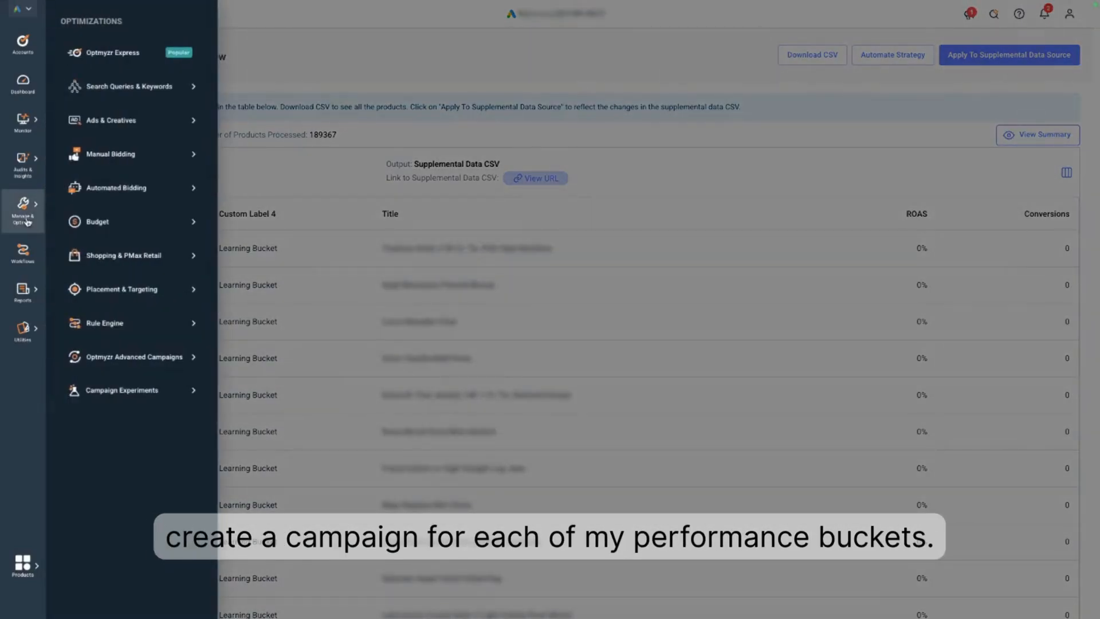
left_click(86, 249)
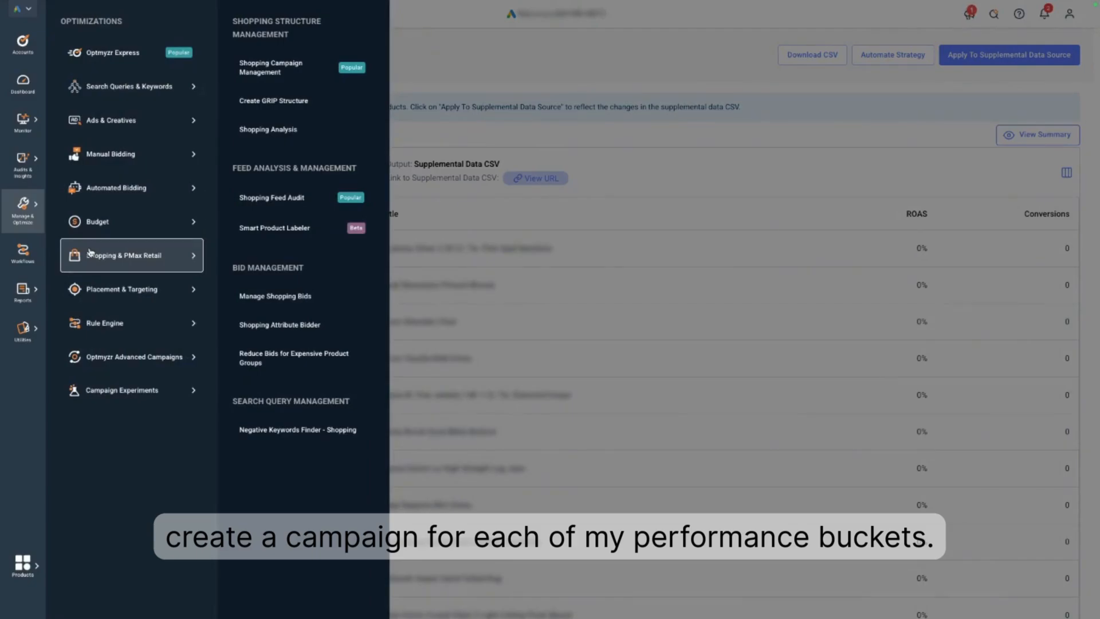
left_click(274, 78)
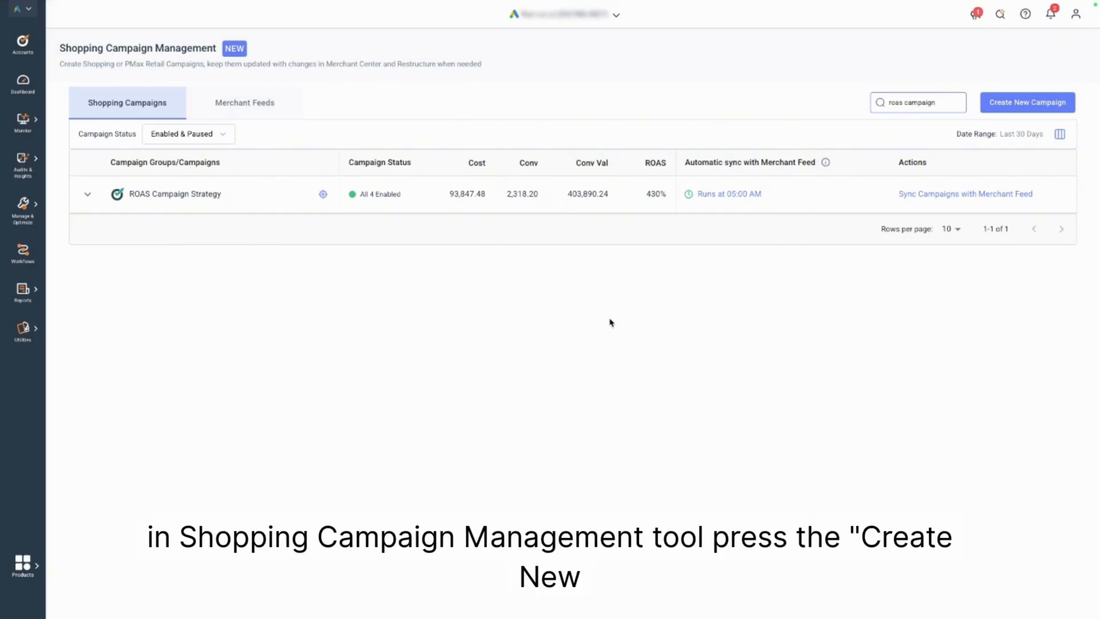
left_click(1013, 114)
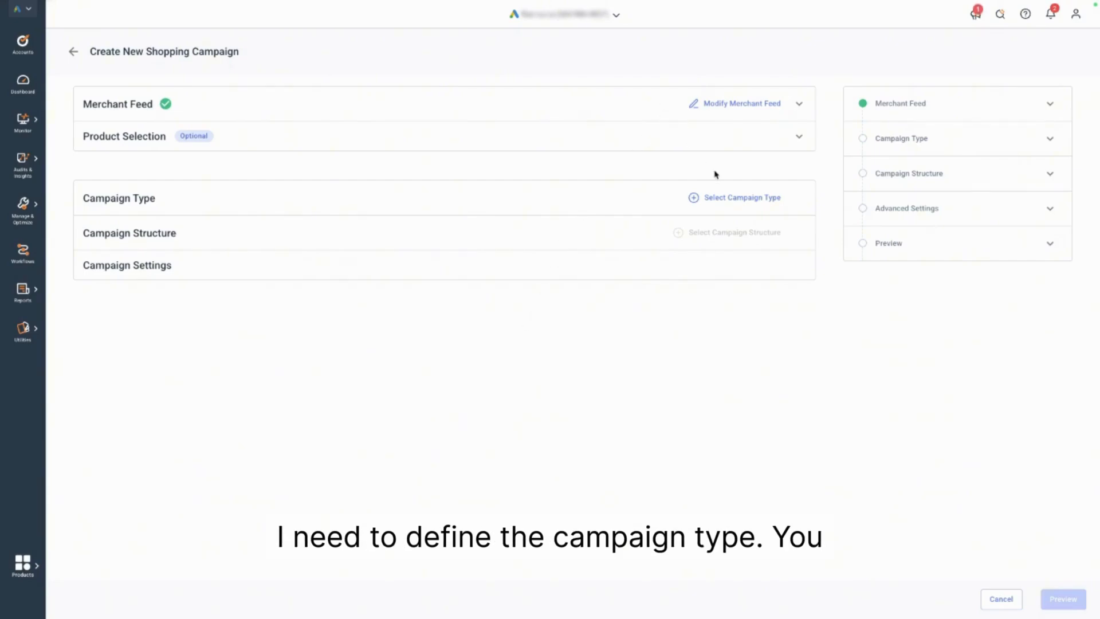
Set the campaign type to PMax Retail Campaigns with feed label US, targeting all countries and territories, and save it.
left_click(720, 199)
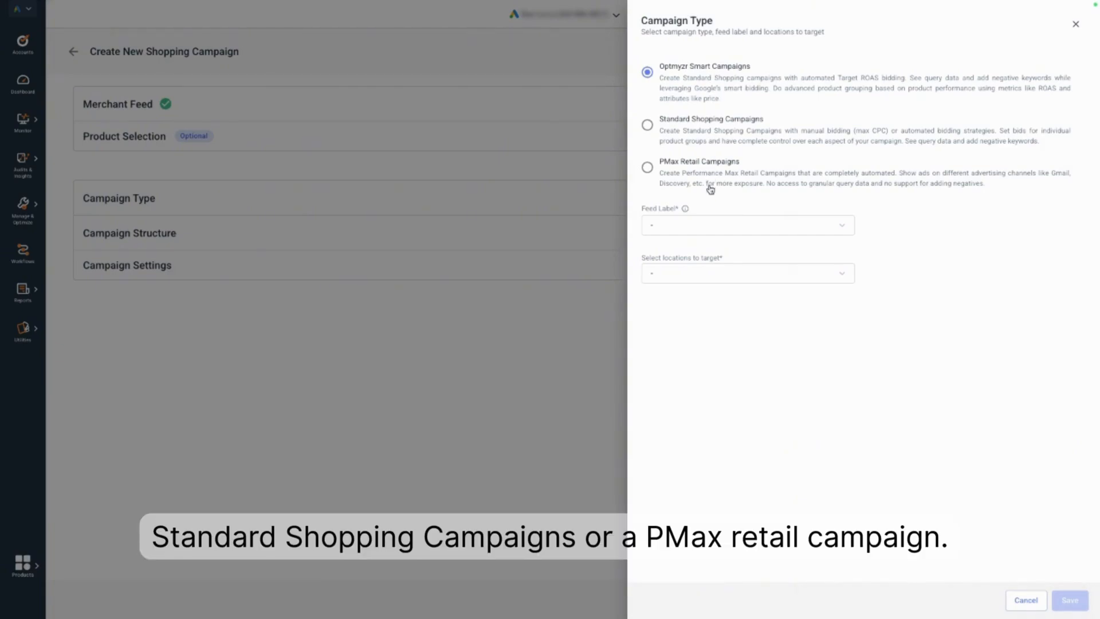
left_click(716, 224)
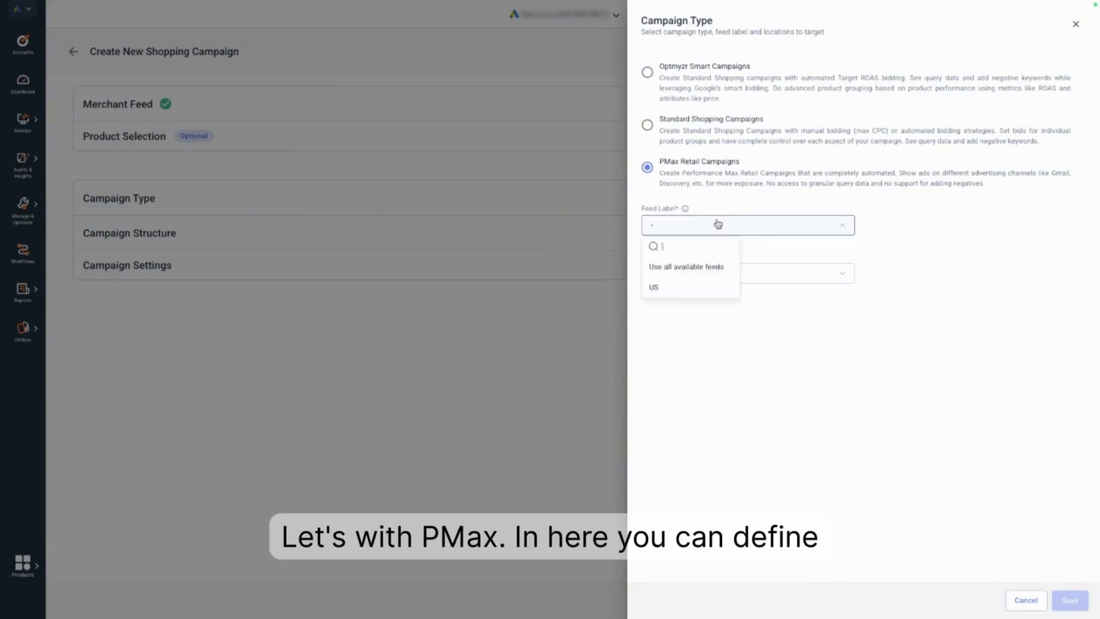
left_click(676, 286)
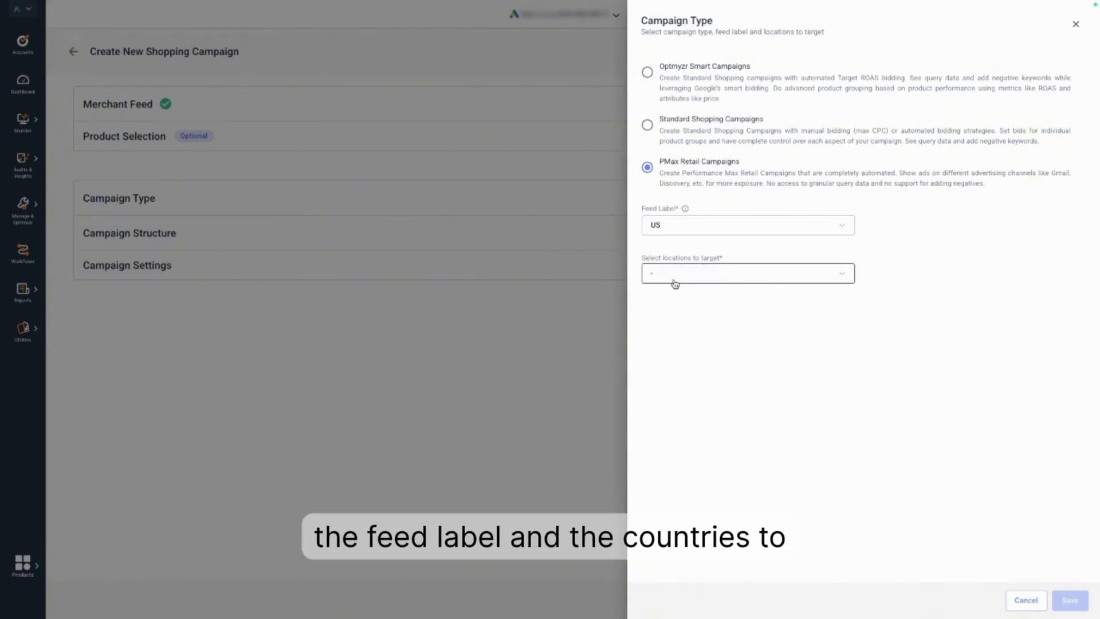
left_click(679, 281)
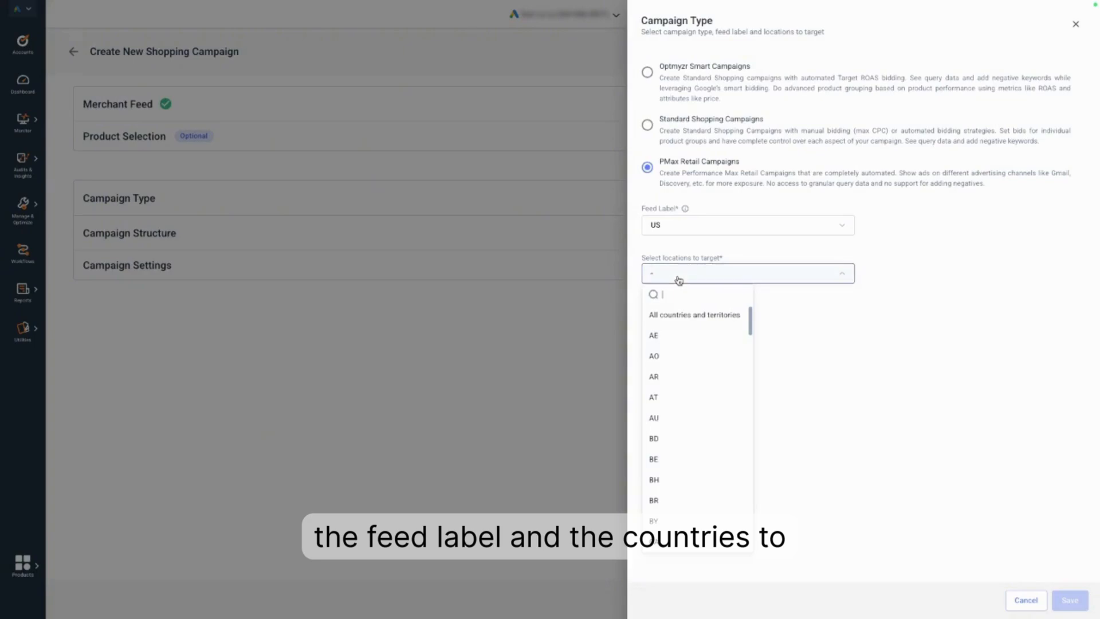
left_click(677, 314)
left_click(1068, 599)
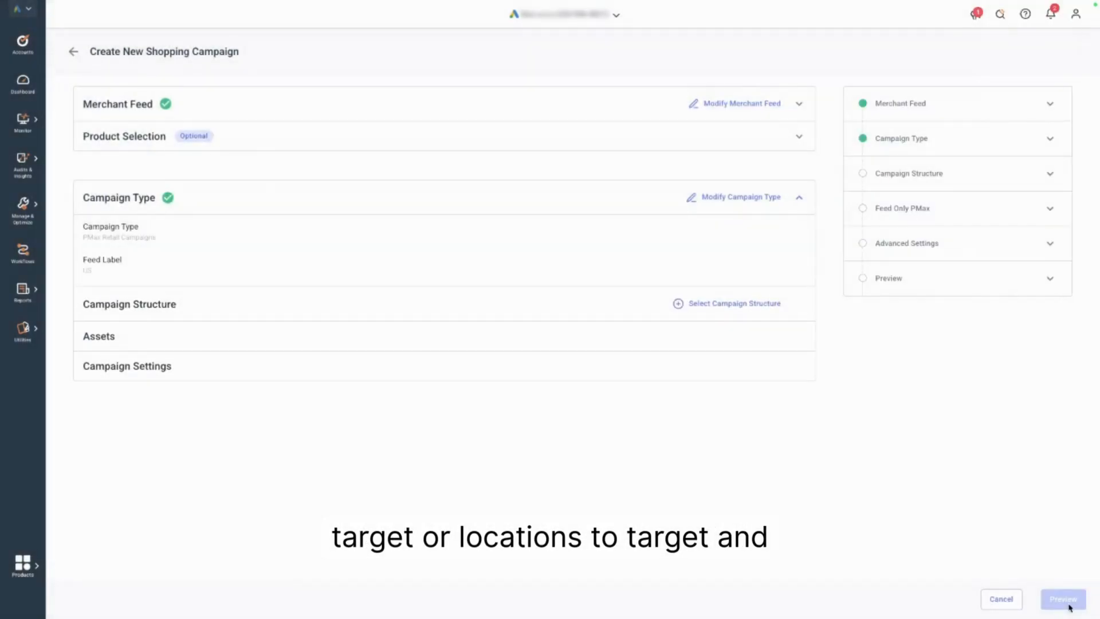
Set the campaign structure to multiple campaigns by feed attributes using Custom Attribute 4, and save it.
left_click(719, 309)
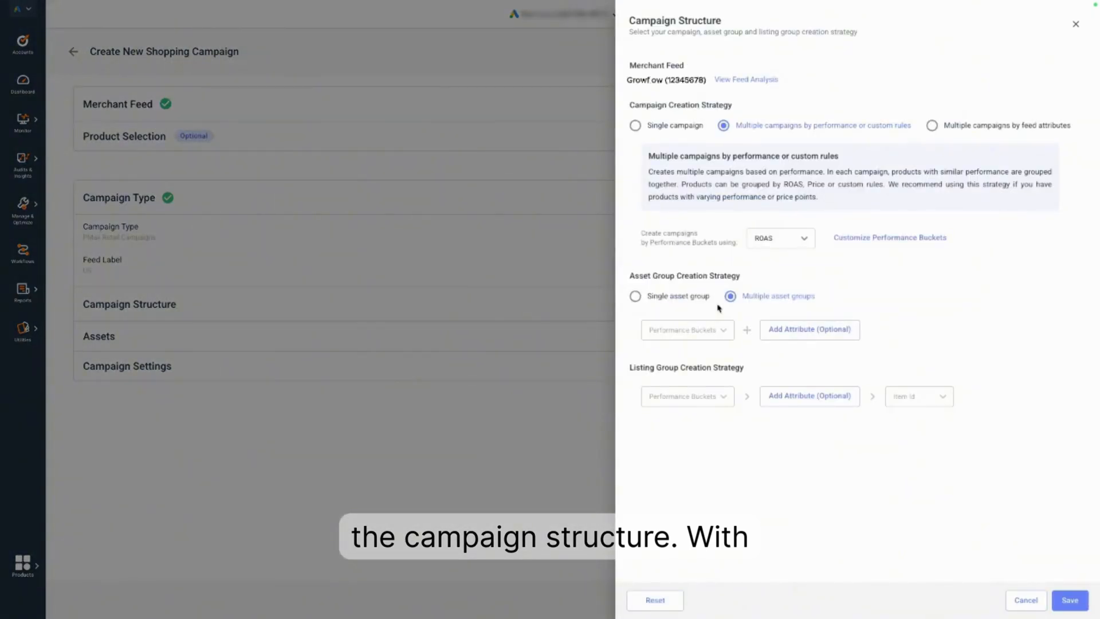
left_click(965, 132)
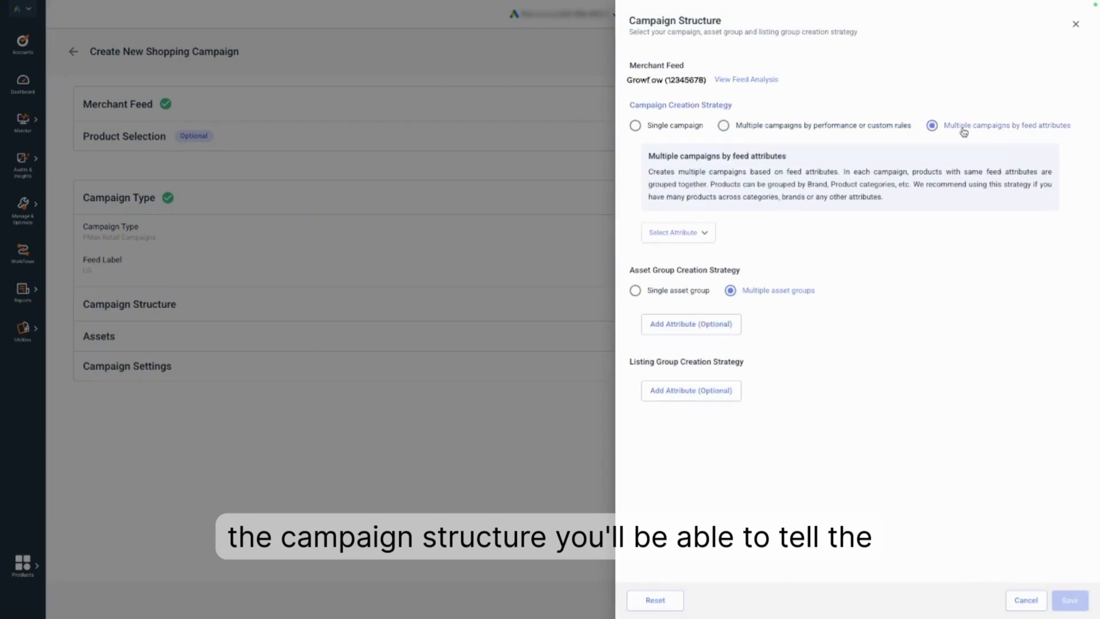
left_click(703, 233)
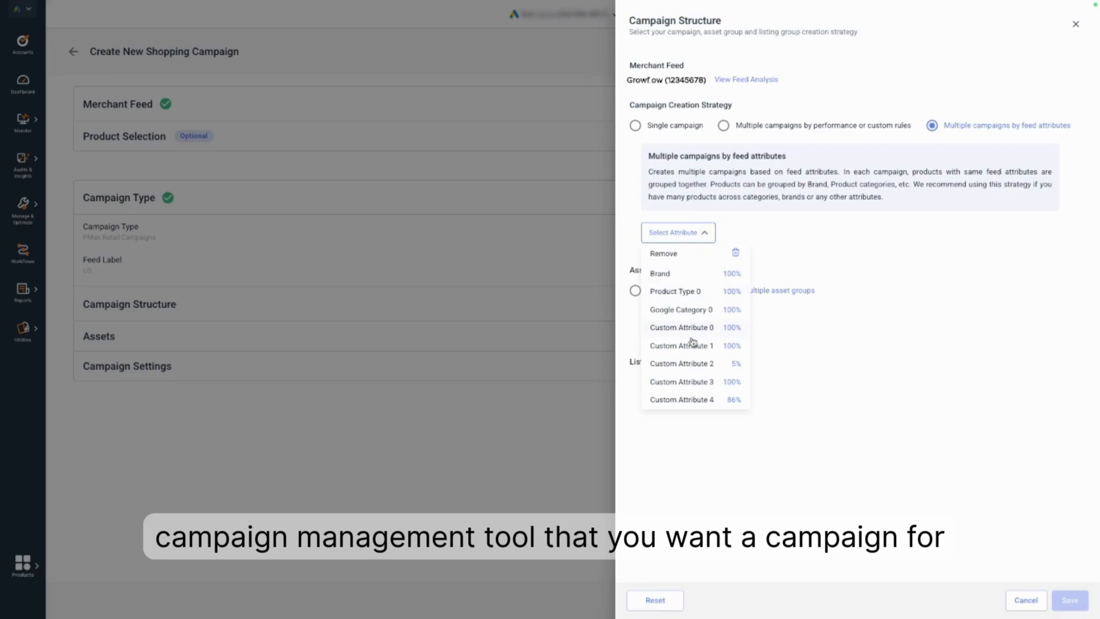
left_click(682, 400)
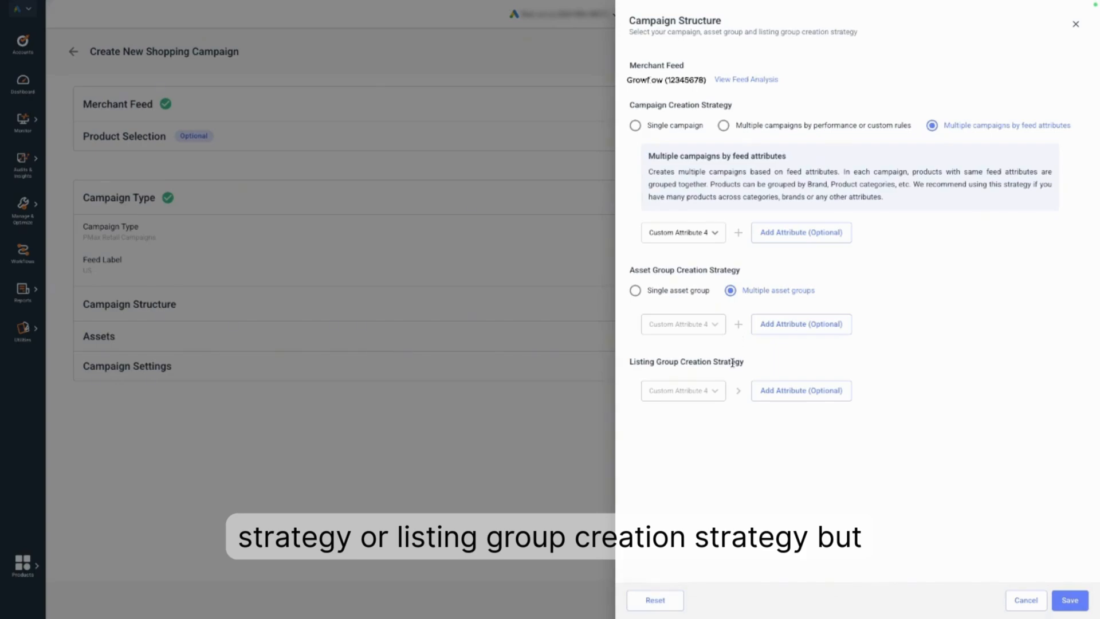
left_click(1067, 600)
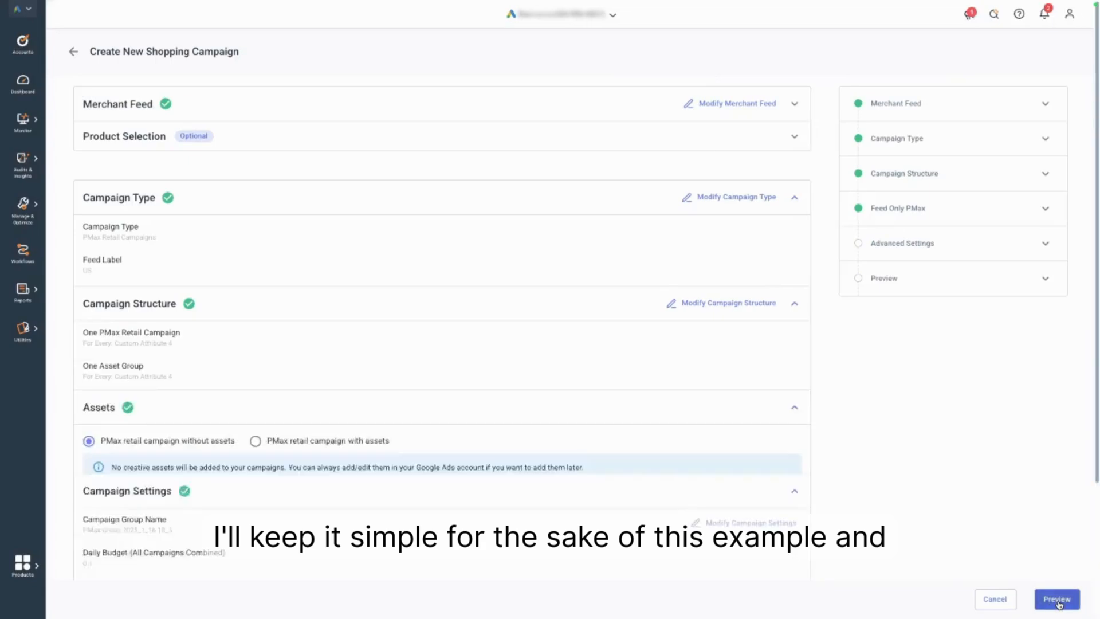
Review the assets and campaign settings, keeping the PMax retail campaign without assets, and generate the campaign group preview.
scroll(791, 424, "down", 2)
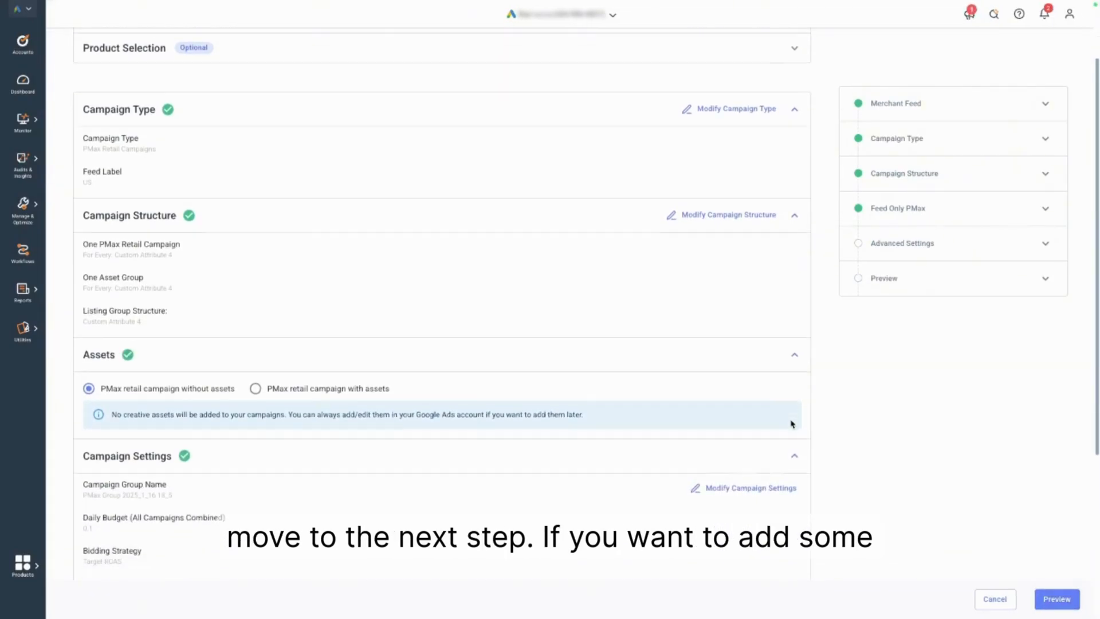
scroll(791, 424, "down", 1)
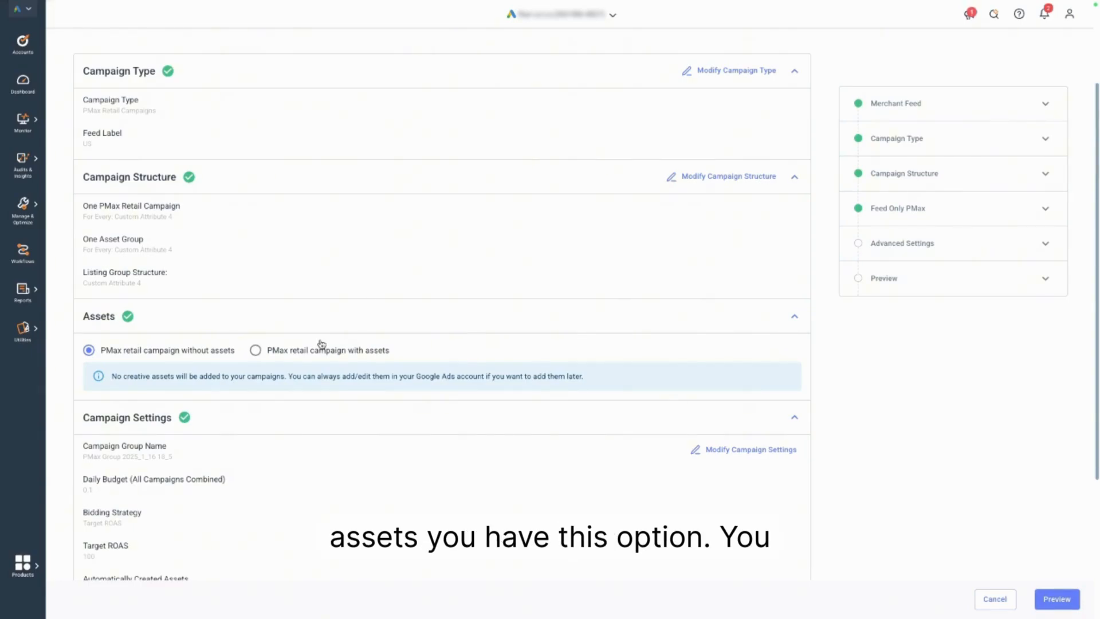
scroll(322, 343, "down", 1)
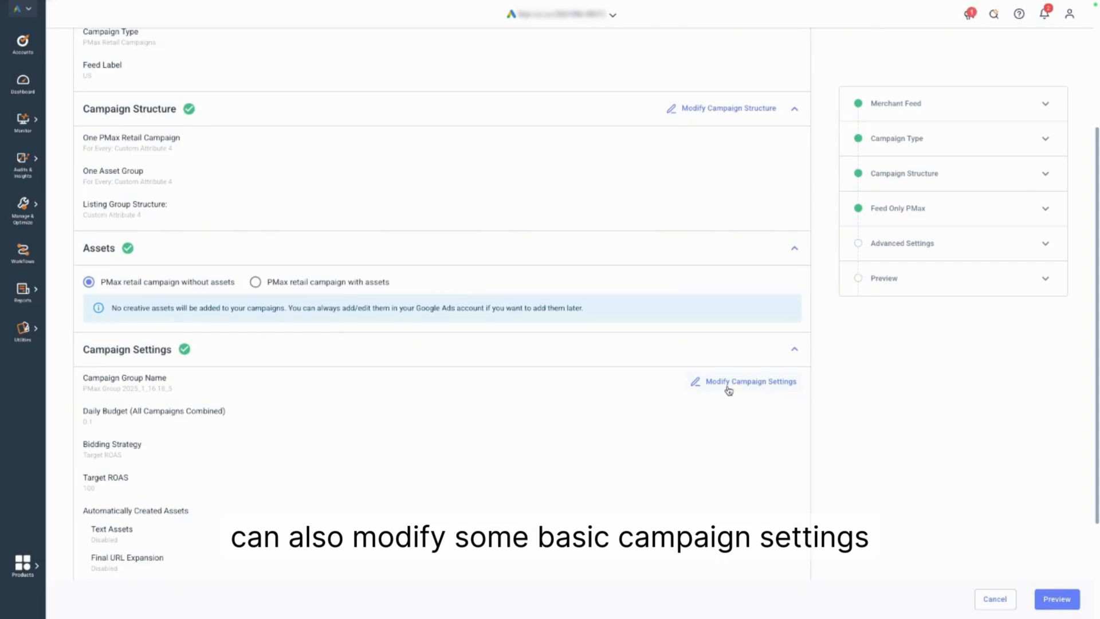
scroll(727, 389, "down", 1)
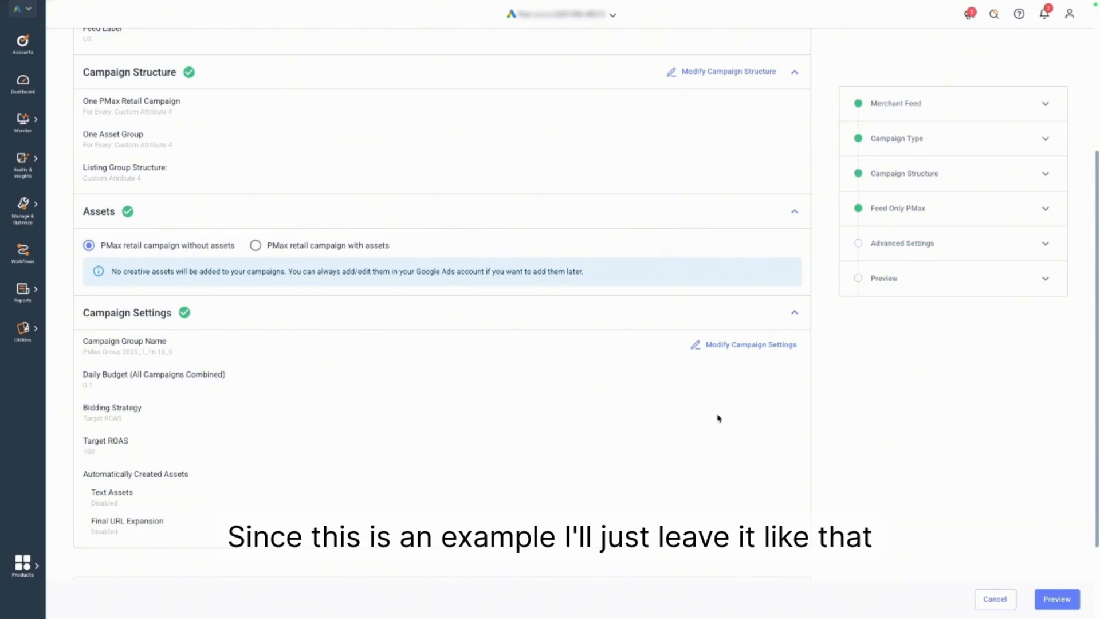
left_click(1054, 601)
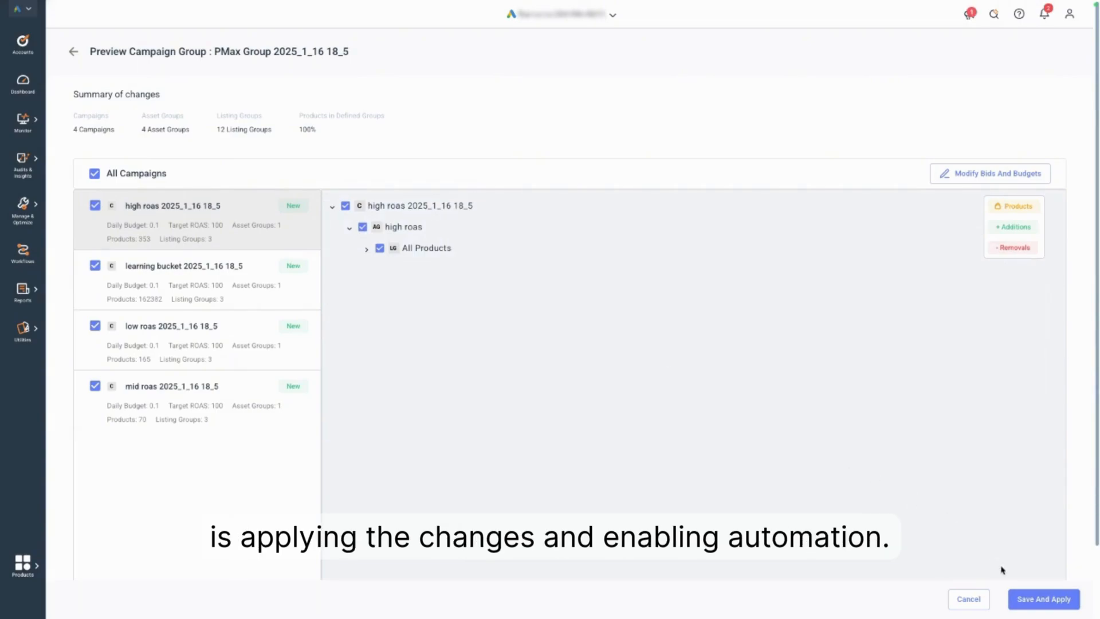
Save and apply the campaign group with automatic refresh, Daily frequency and the 00:00 - 03:00 time slot.
left_click(1043, 599)
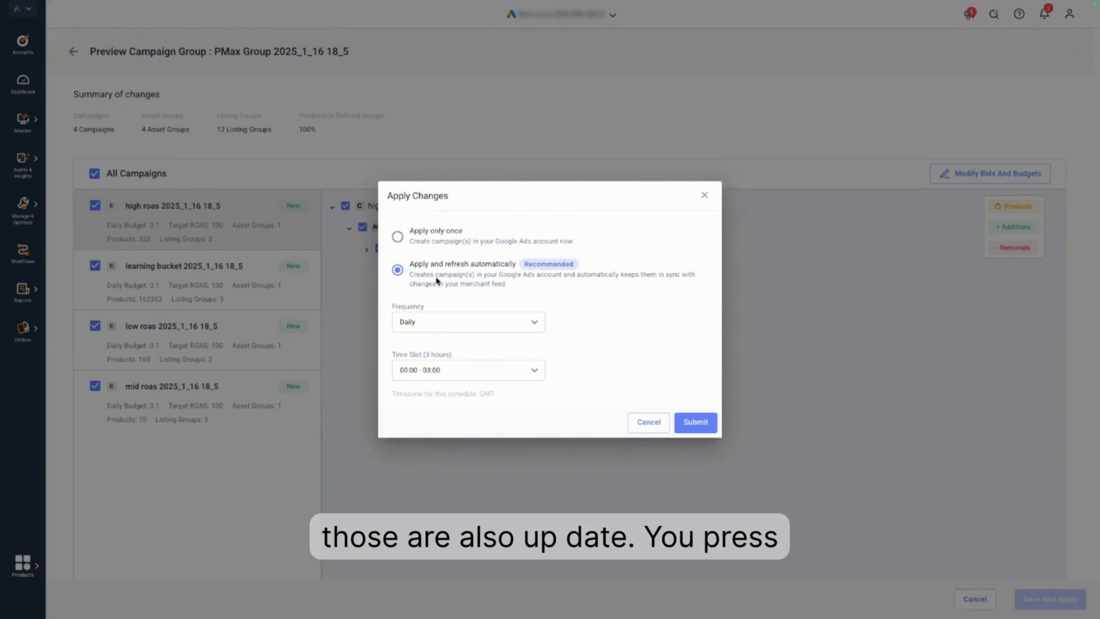
left_click(704, 424)
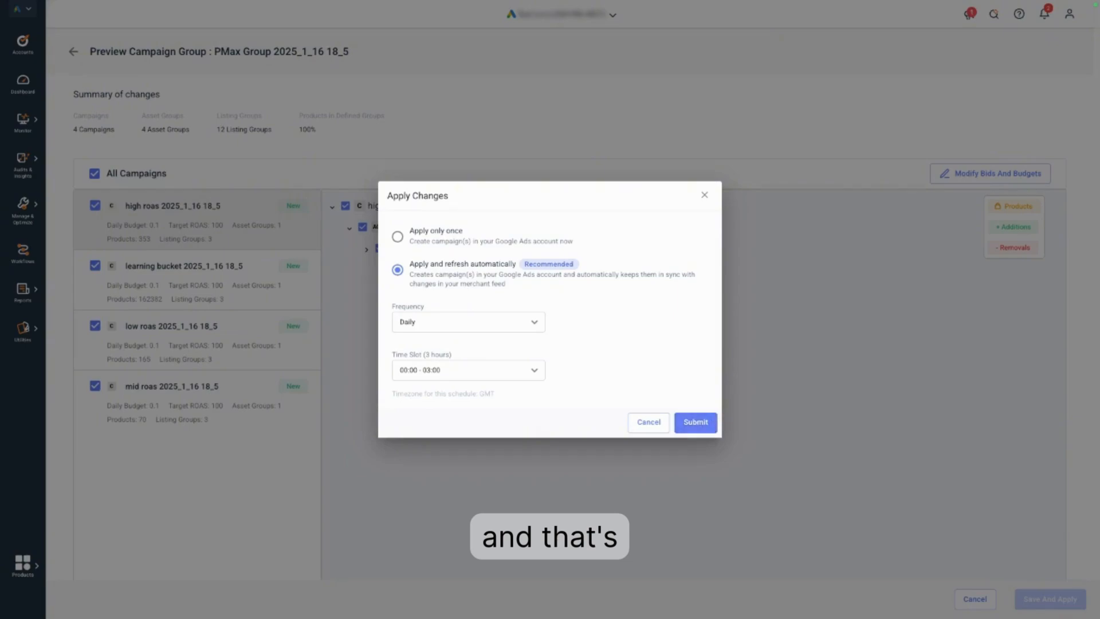